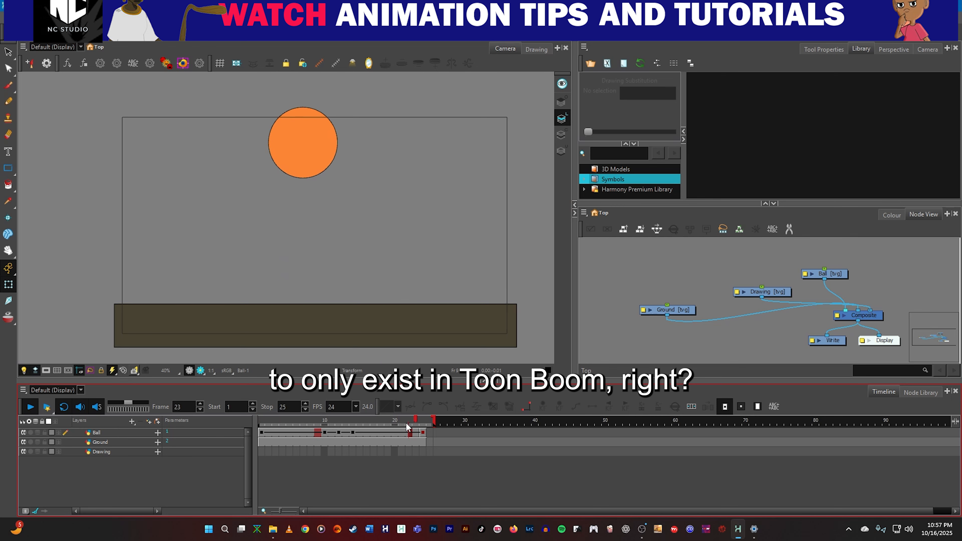
Play and scrub through the bouncing-ball animation to examine its motion and where the exposure ends on the timeline.
drag(434, 420, 426, 420)
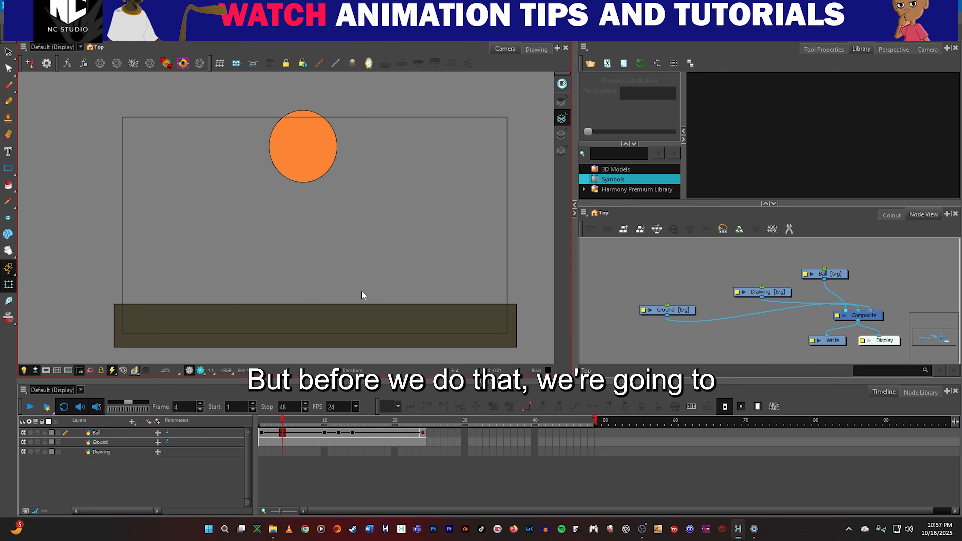
drag(346, 421, 415, 425)
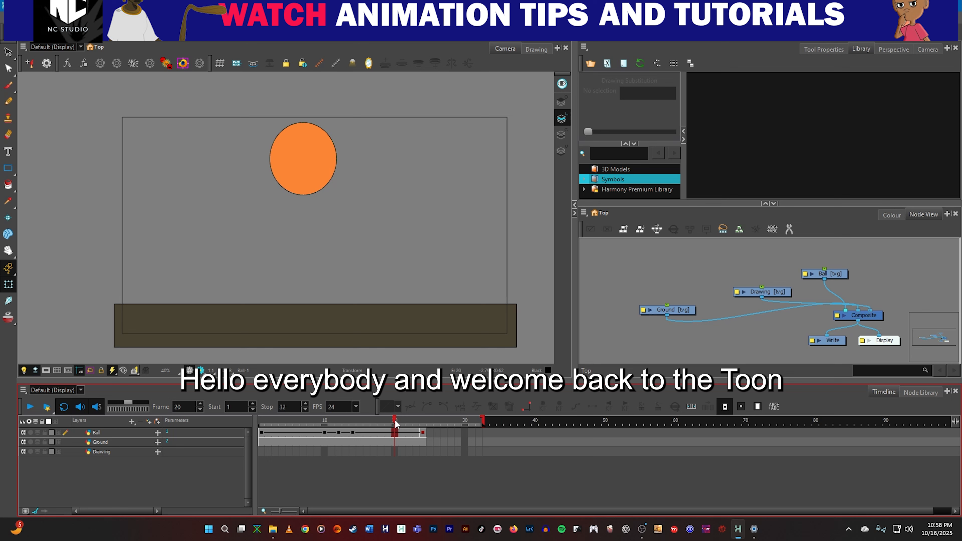
drag(394, 421, 242, 431)
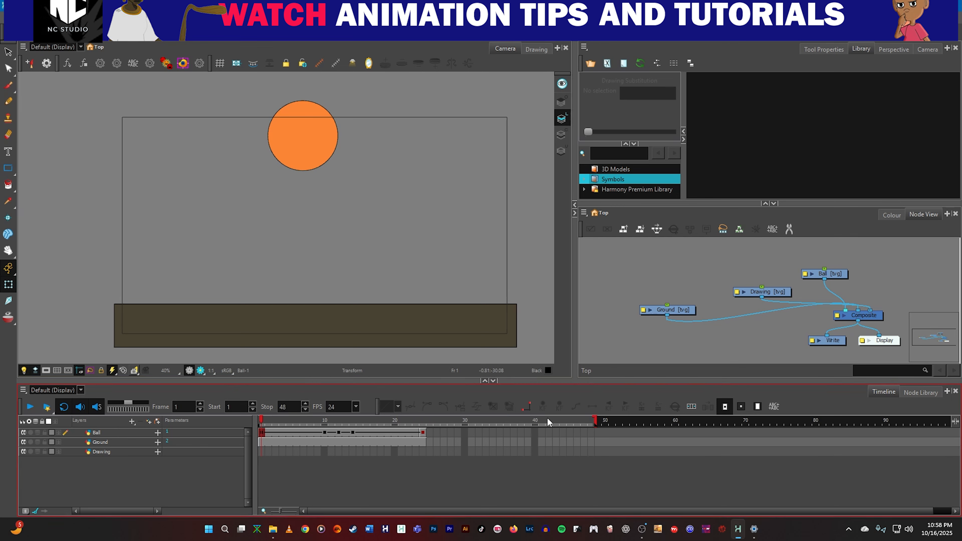
drag(261, 421, 223, 424)
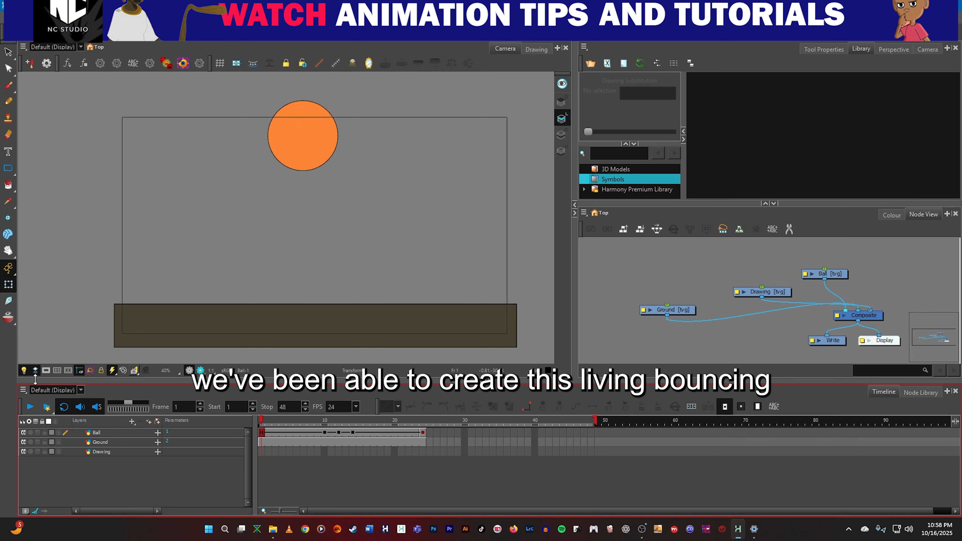
click(34, 406)
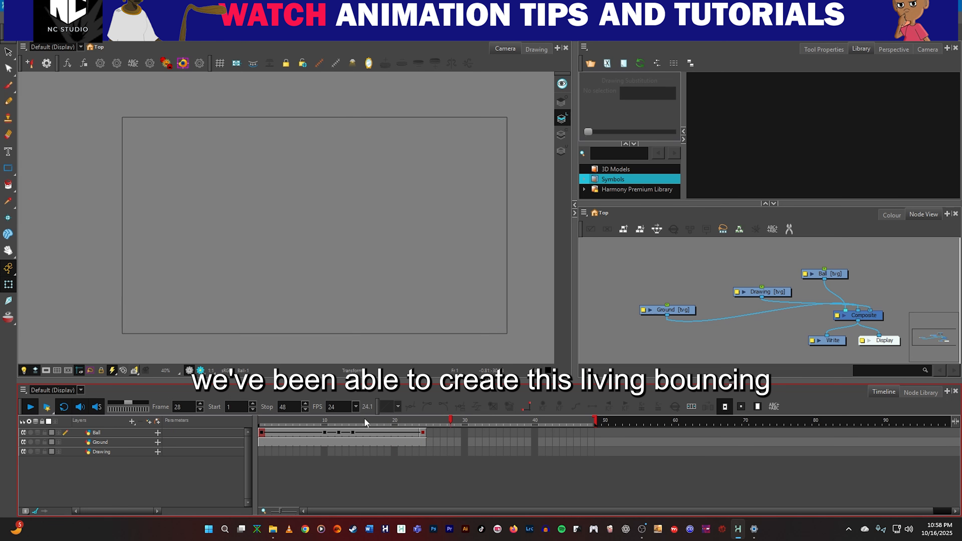
click(322, 430)
drag(320, 426, 423, 435)
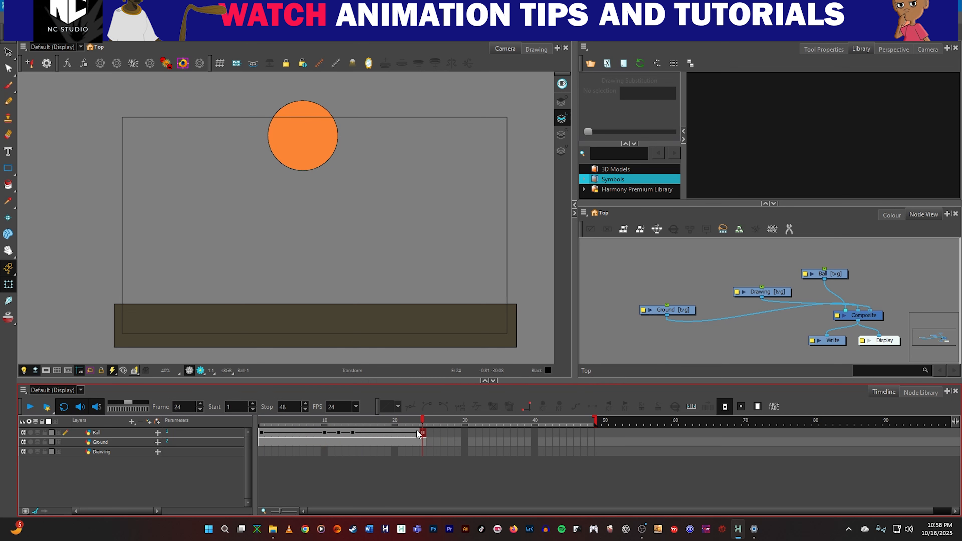
click(264, 416)
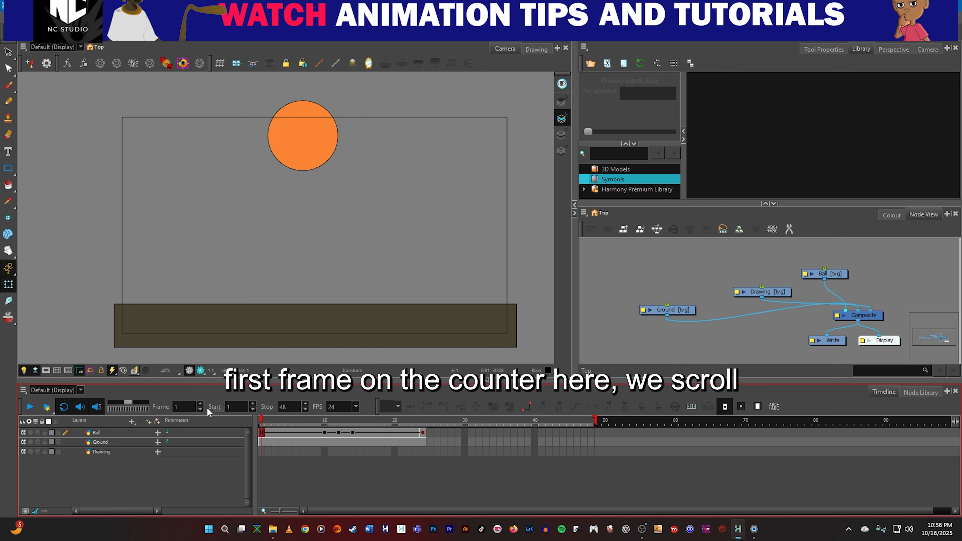
drag(266, 418, 434, 429)
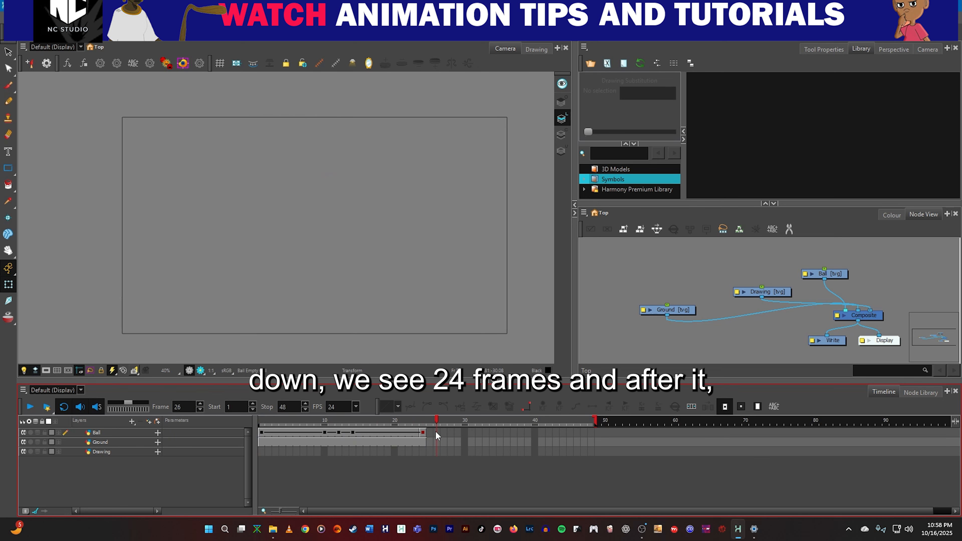
click(409, 433)
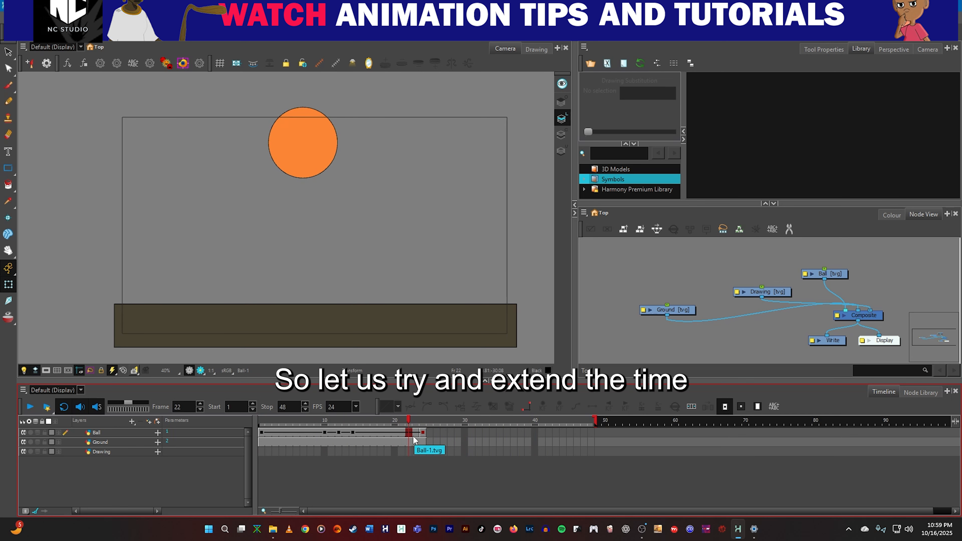
drag(410, 423, 376, 422)
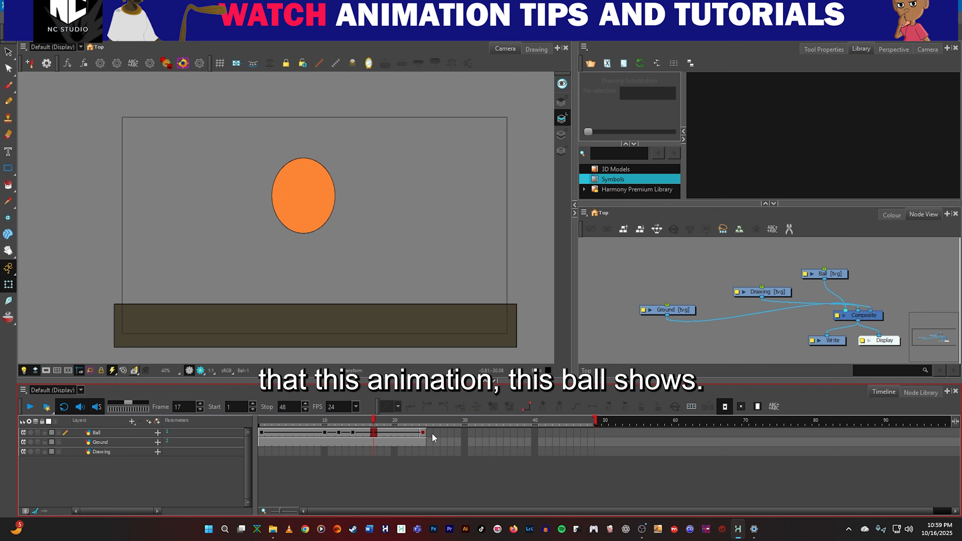
Select the ground drawing and extend the scene's end to frame 80.
click(236, 352)
click(346, 315)
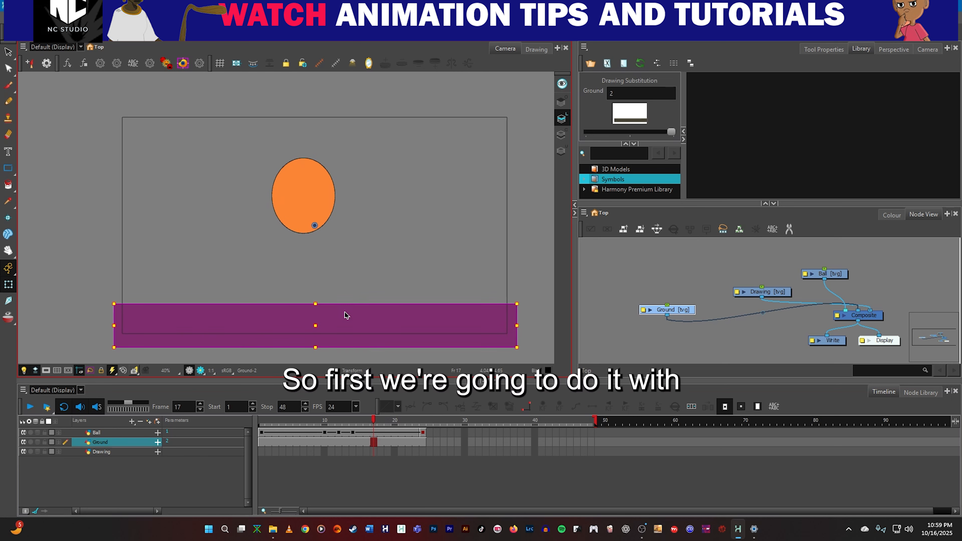
click(377, 423)
drag(376, 423, 394, 422)
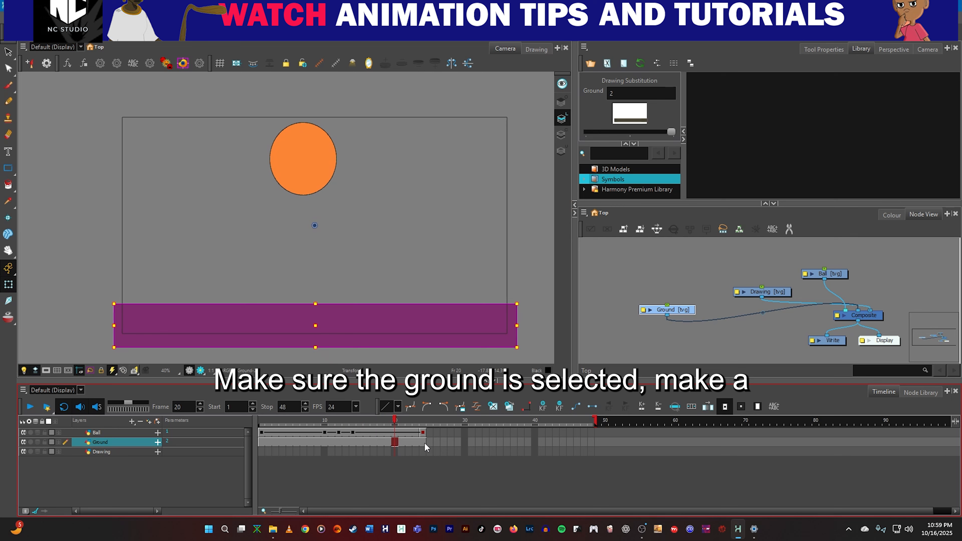
click(347, 423)
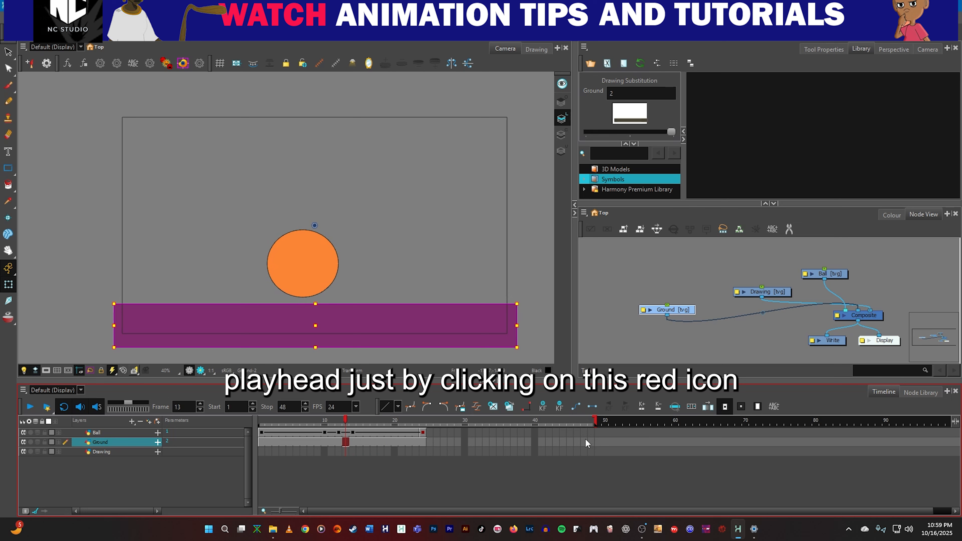
drag(593, 420, 818, 420)
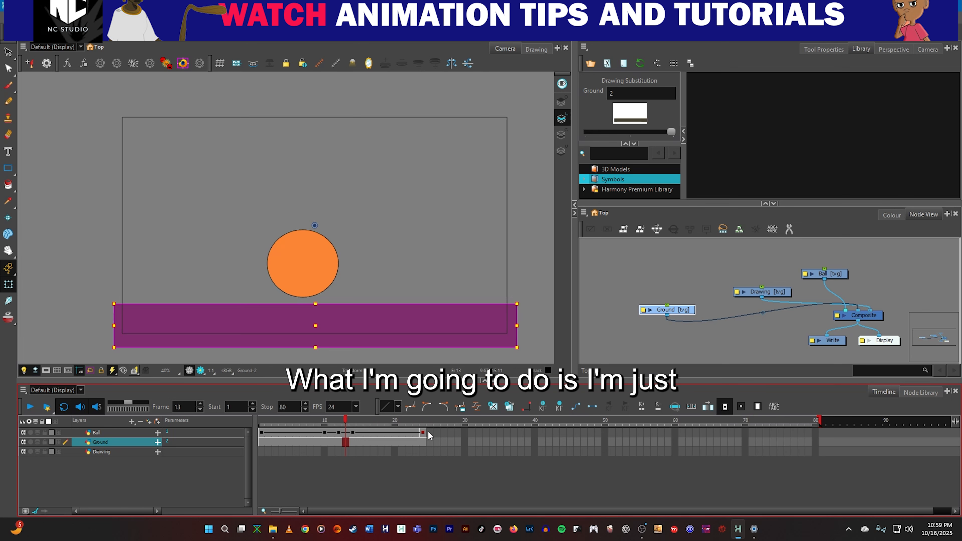
Extend the Ground layer's exposure from its last exposed frame to frame 80 in Overwrite mode, and scrub the timeline to check it.
click(423, 444)
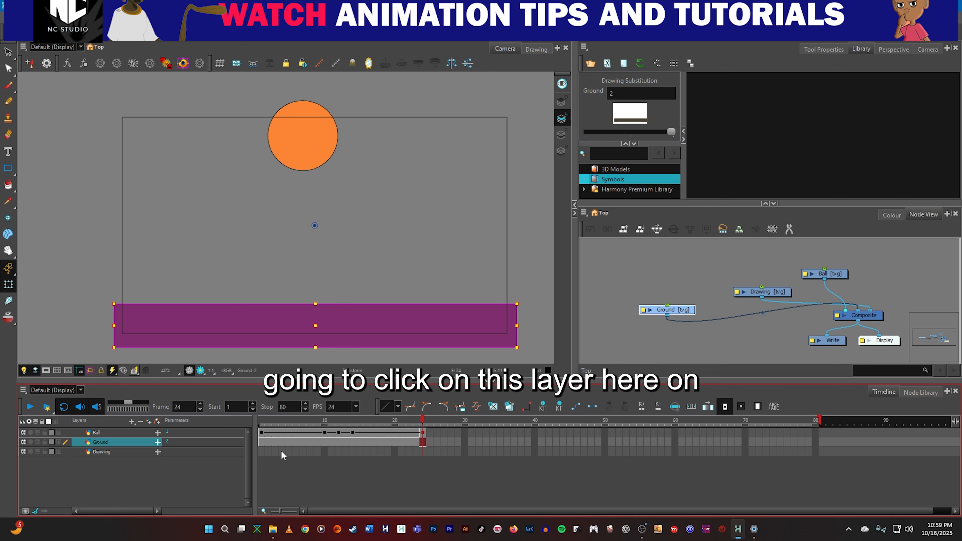
key(F5)
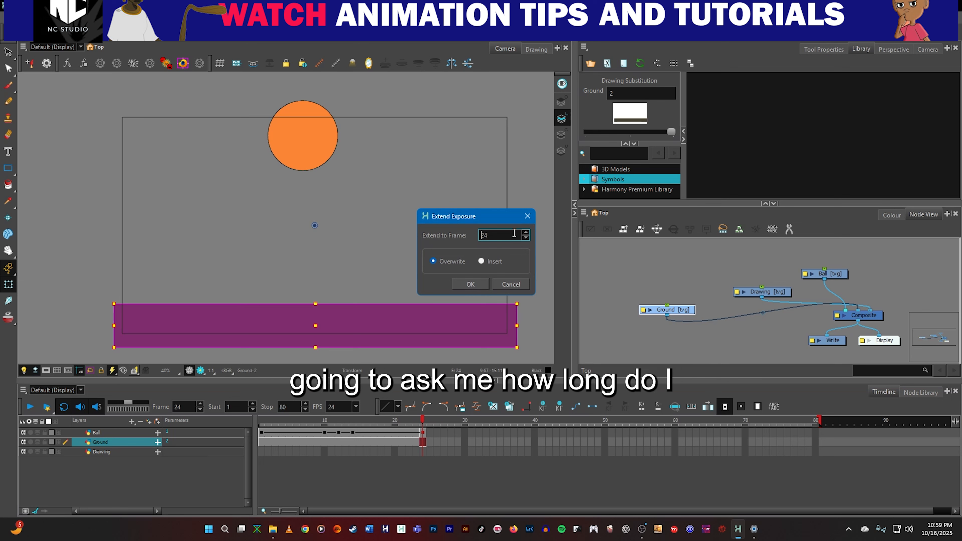
drag(496, 235, 470, 234)
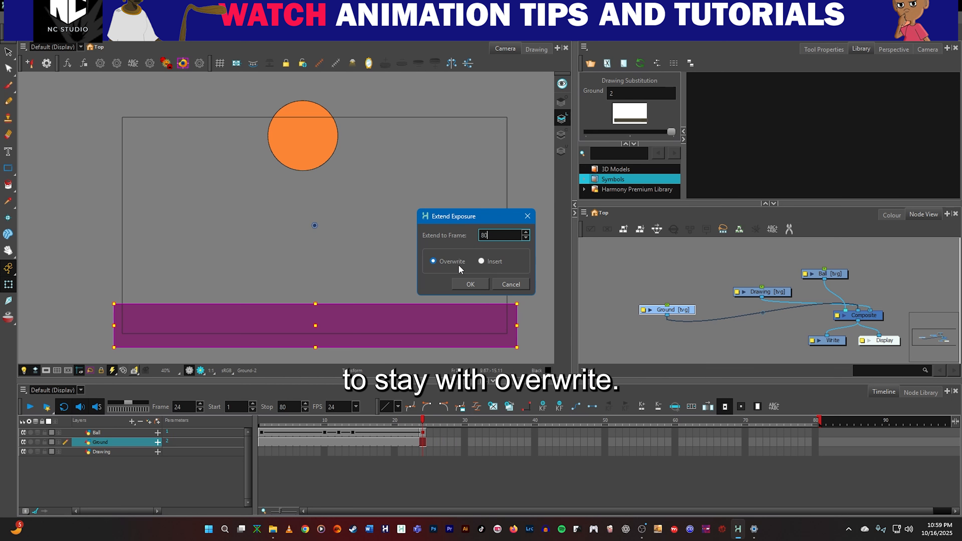
click(471, 284)
drag(423, 428, 558, 442)
drag(781, 444, 702, 441)
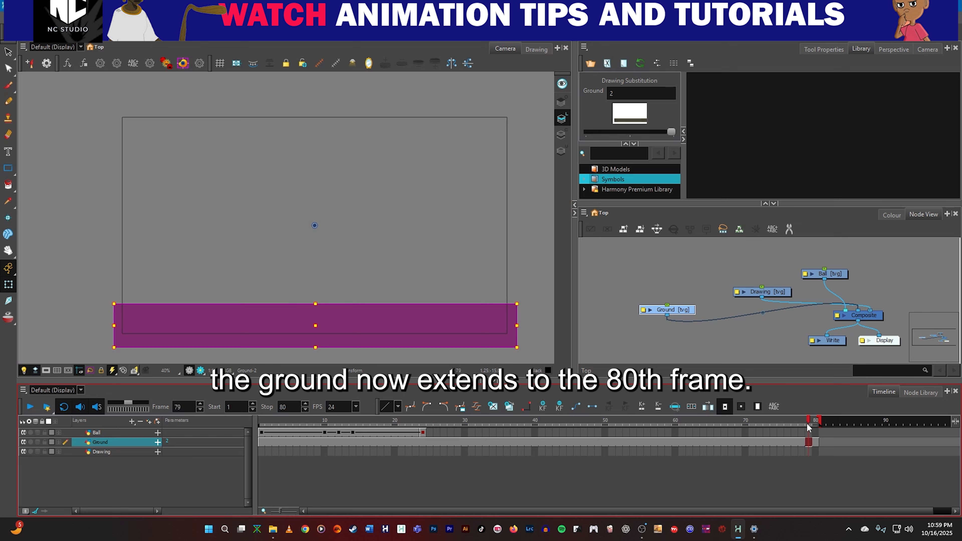
drag(806, 423, 478, 456)
Extend the Ball layer's exposure to frame 80 in Overwrite mode and scrub back to the start.
click(424, 433)
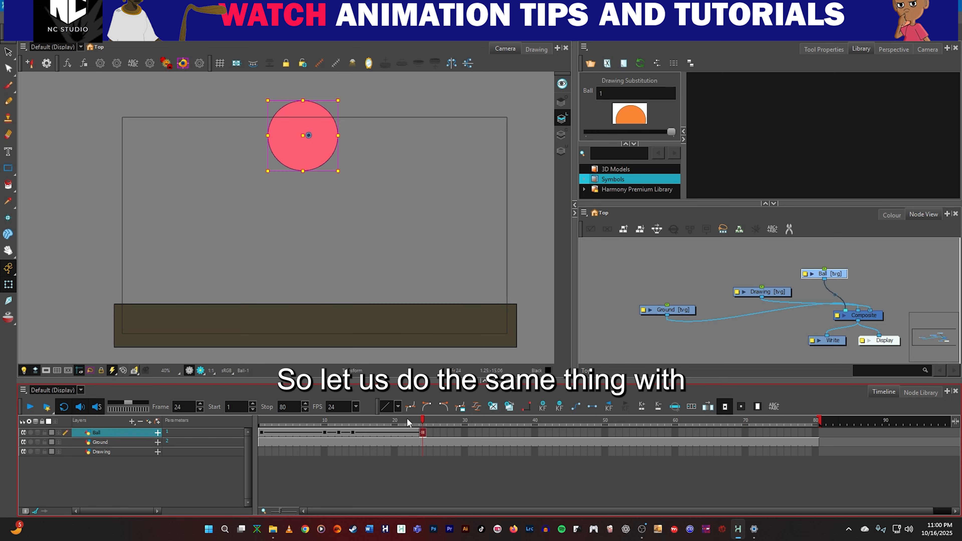
key(F5)
double_click(485, 236)
text(80)
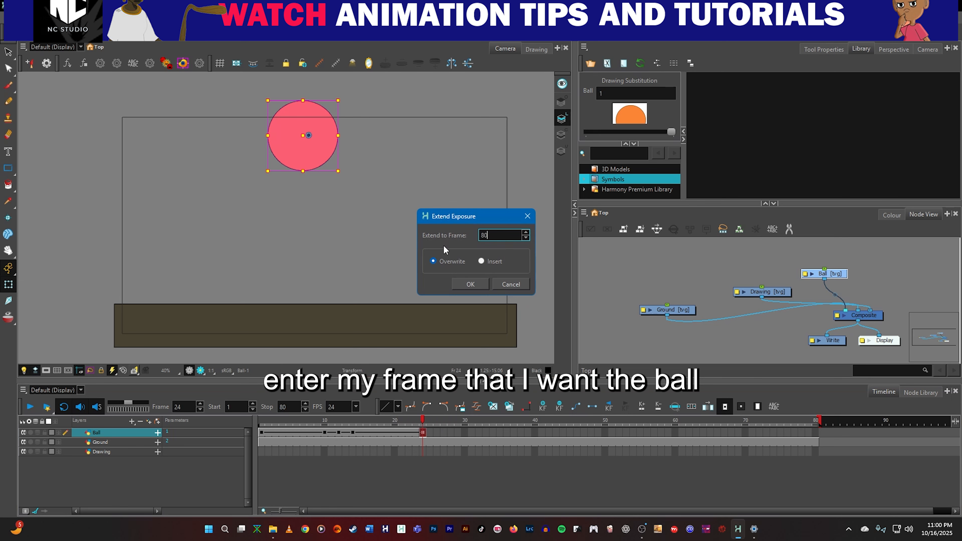
key(Return)
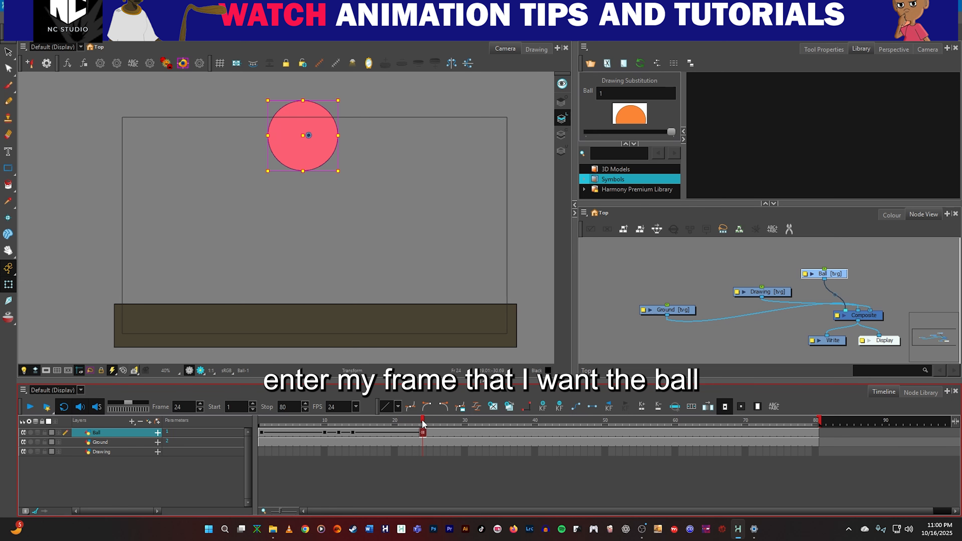
click(583, 432)
drag(579, 464, 265, 442)
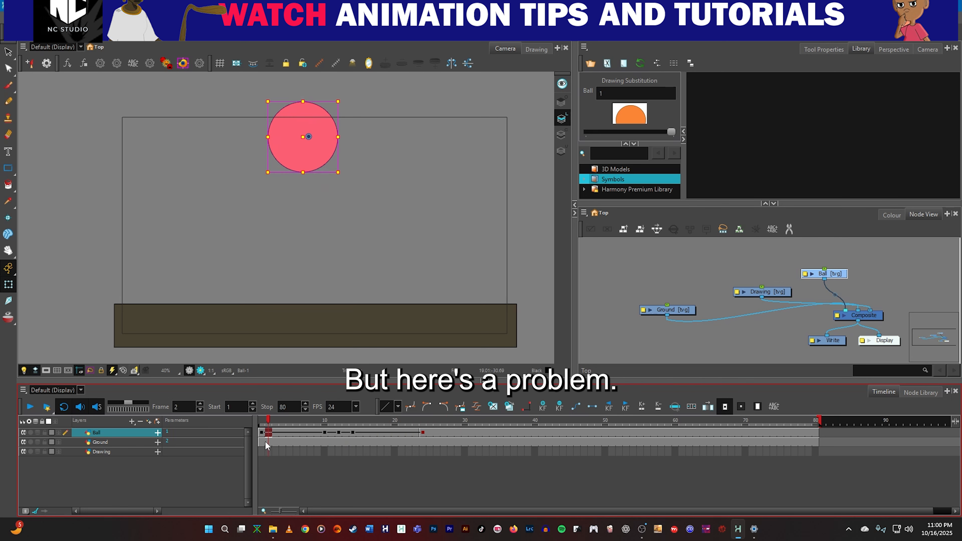
Play and scrub the extended animation to examine the ball's bounce between its first, second and last keyframes.
click(30, 406)
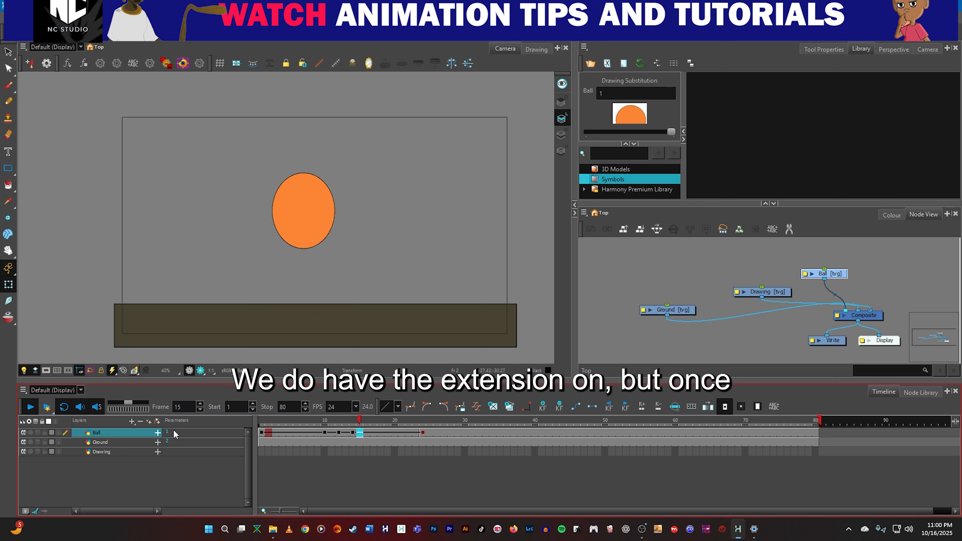
drag(409, 423, 259, 424)
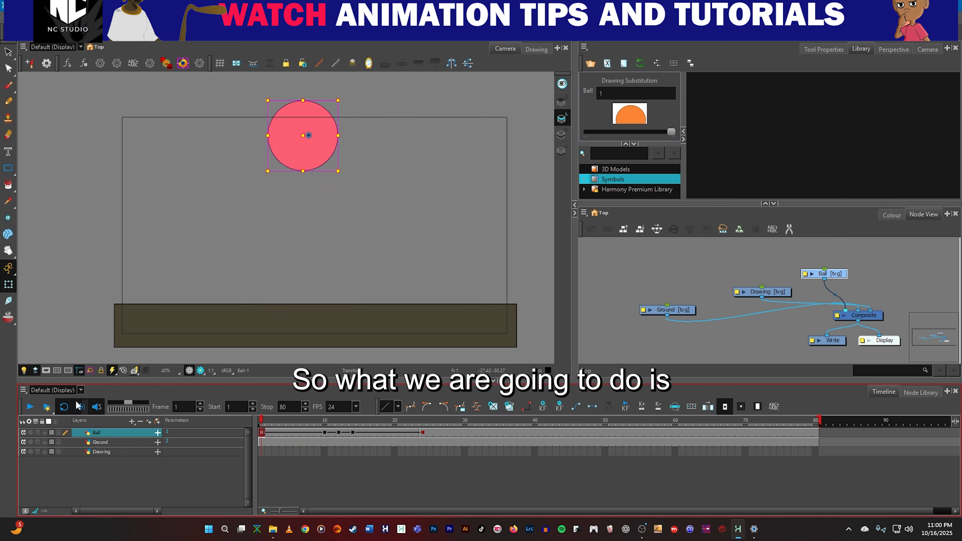
click(30, 408)
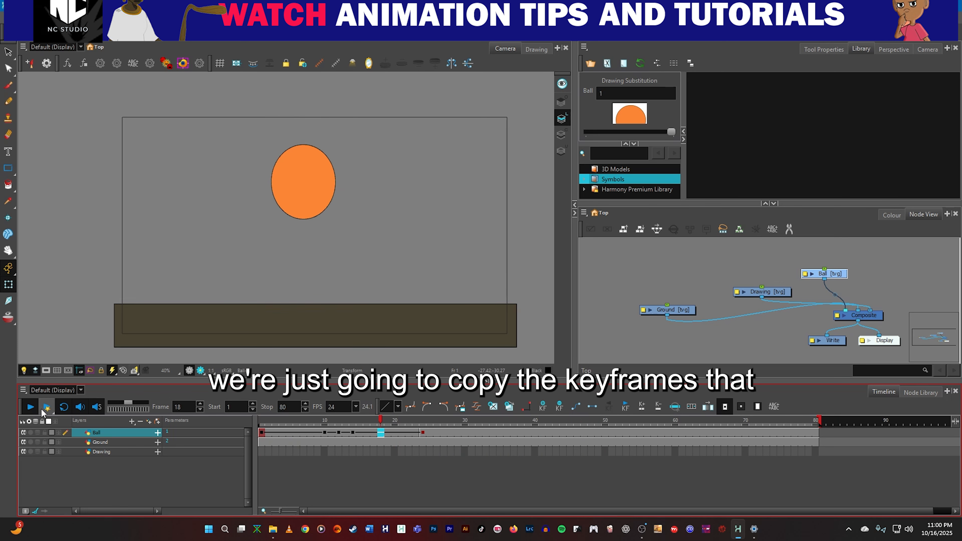
drag(367, 422, 263, 439)
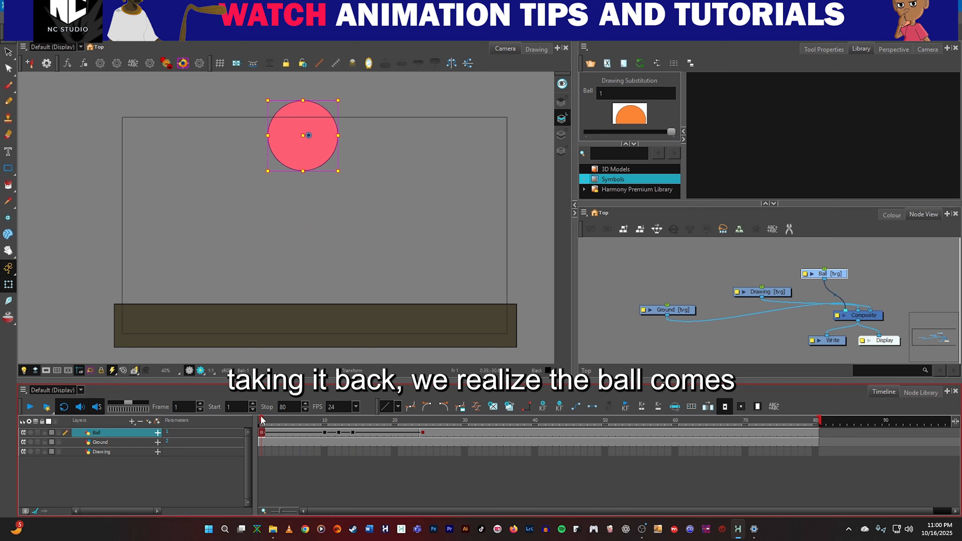
drag(261, 420, 422, 436)
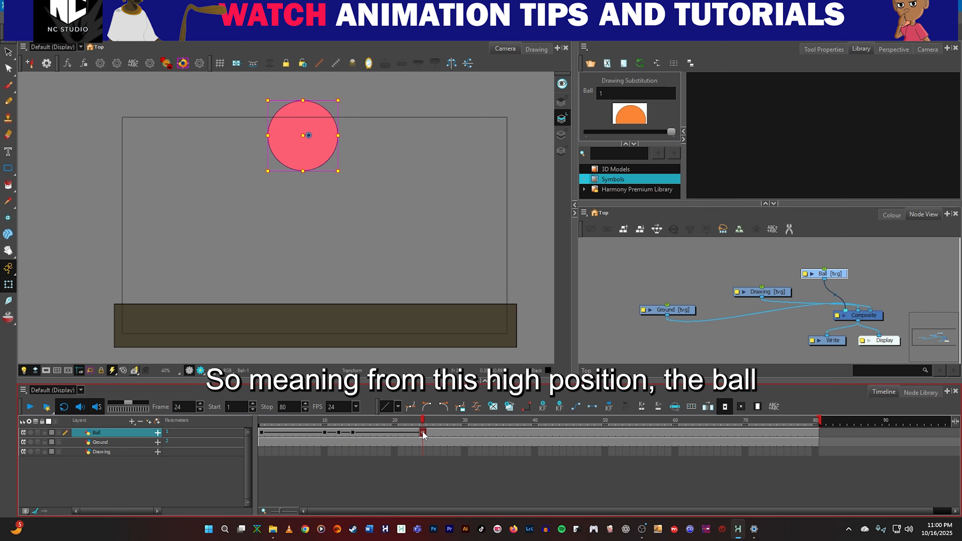
drag(422, 431, 328, 428)
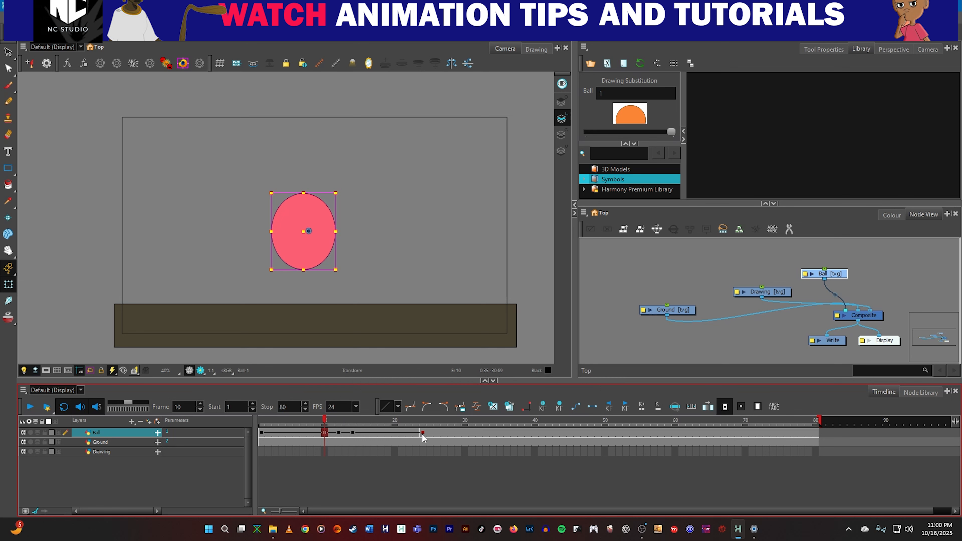
Select and copy the Ball layer's keyframes from frame 10 through frame 24.
click(290, 432)
click(325, 434)
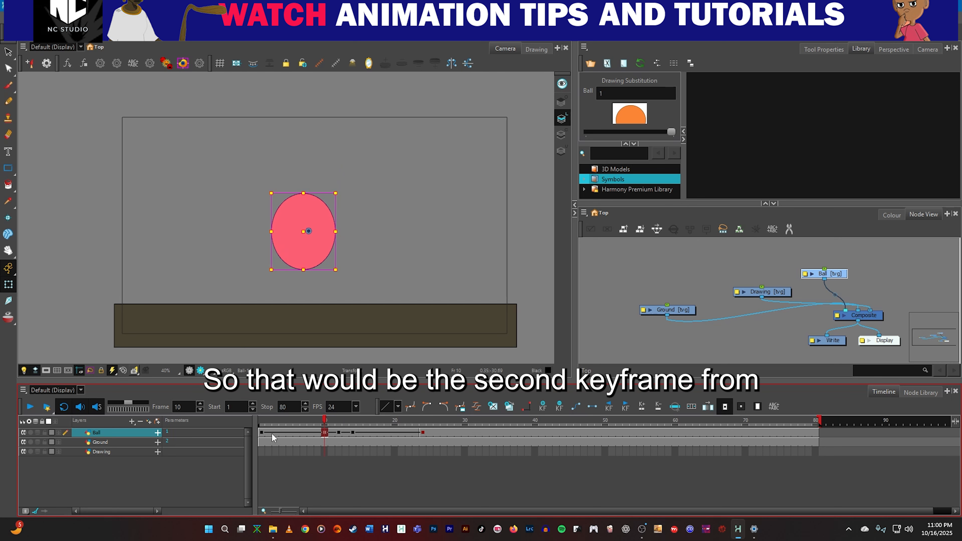
shift+click(423, 433)
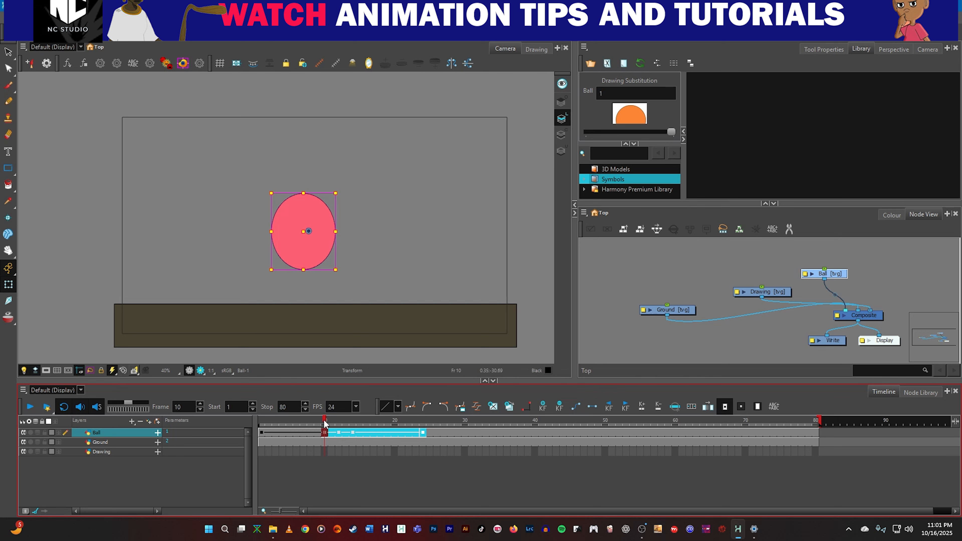
Paste the copied keyframes on the Ball layer starting at frame 34, and play the animation back from near the start.
click(260, 424)
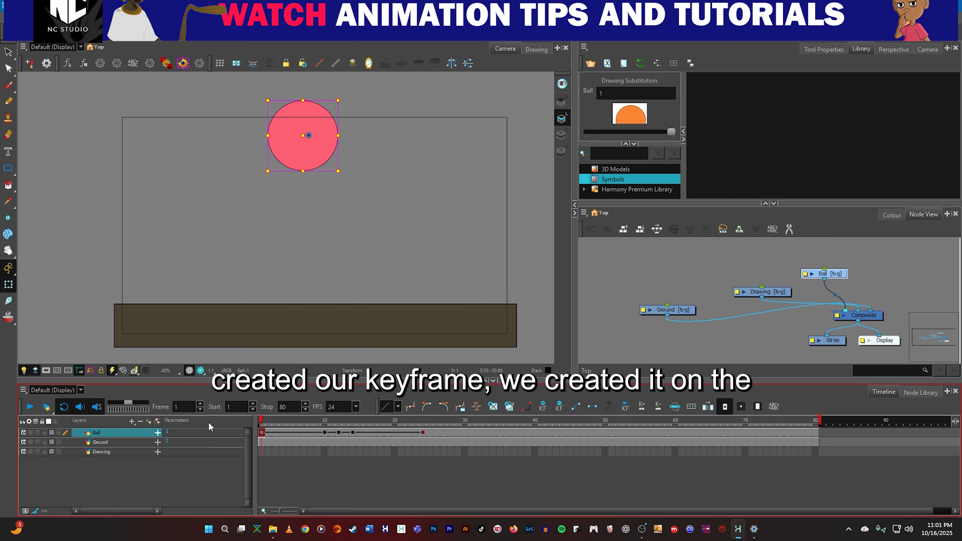
click(327, 432)
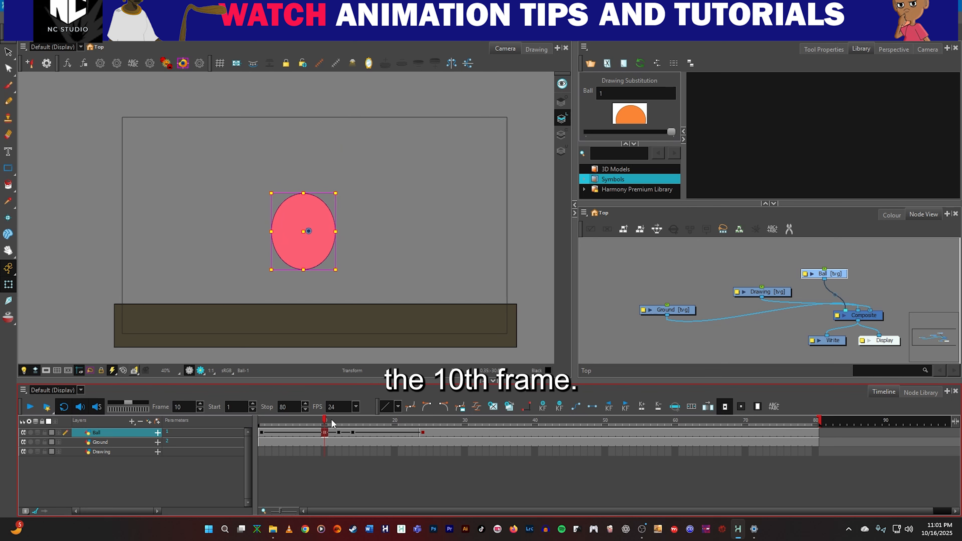
click(415, 433)
click(422, 432)
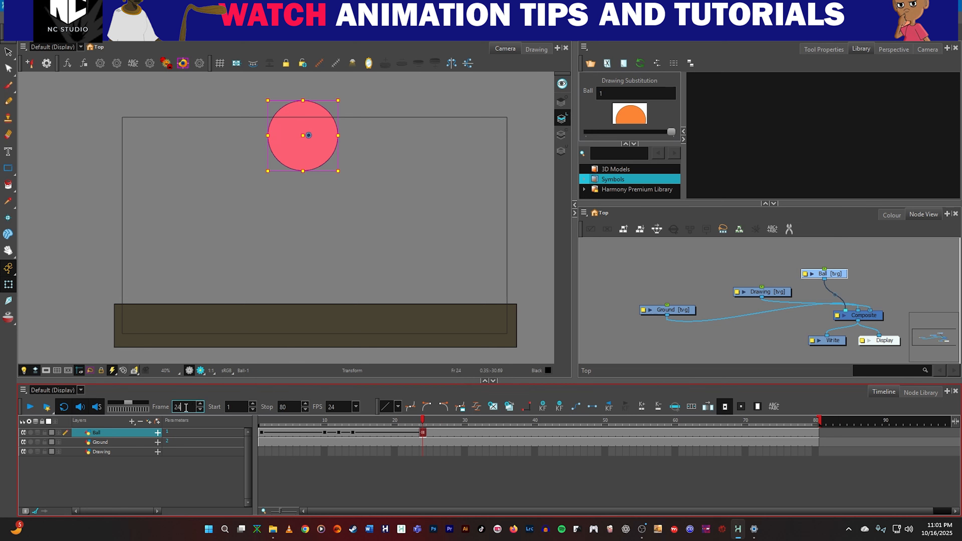
mouse_move(422, 422)
mouse_down()
mouse_move(515, 430)
mouse_move(424, 430)
mouse_up()
drag(192, 410, 170, 412)
text(34)
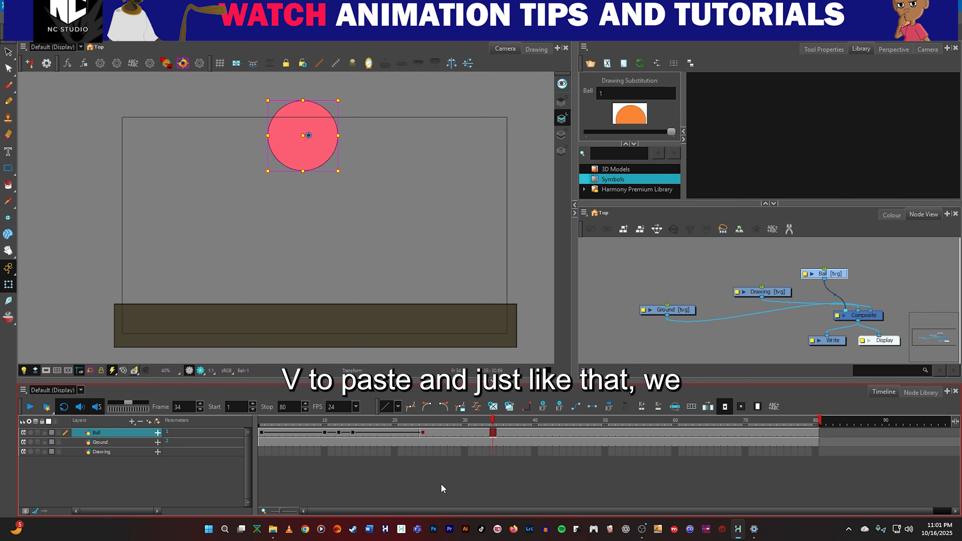
key(ctrl+v)
drag(493, 421, 296, 421)
click(25, 409)
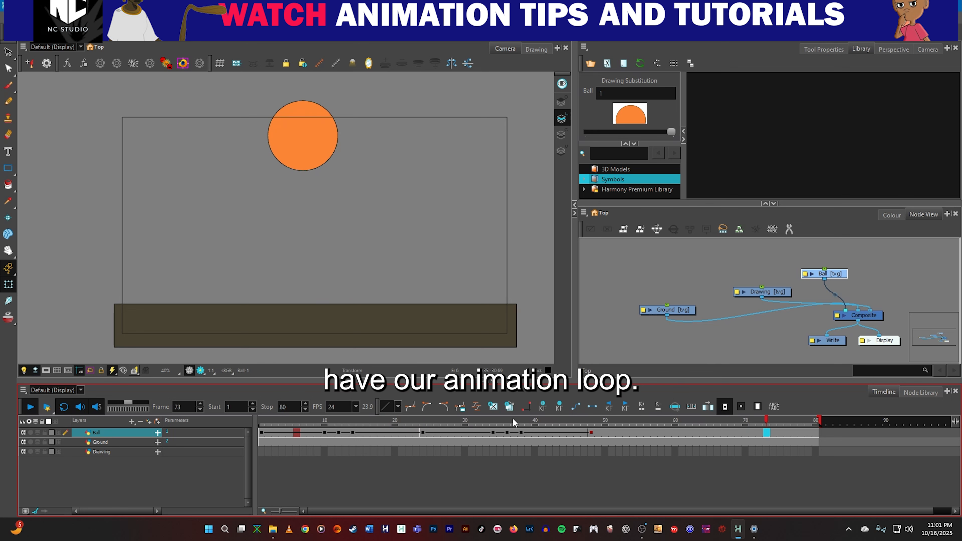
Compare the Ball layer's first keyframe at frame 1 with its last keyframe at frame 24.
click(463, 425)
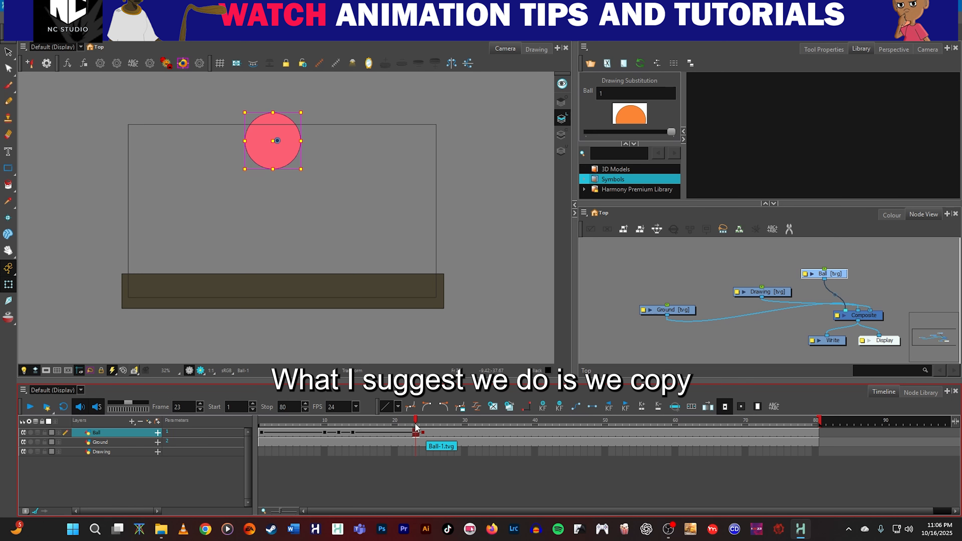
mouse_move(417, 424)
mouse_down()
mouse_move(262, 424)
mouse_move(418, 435)
mouse_up()
click(423, 435)
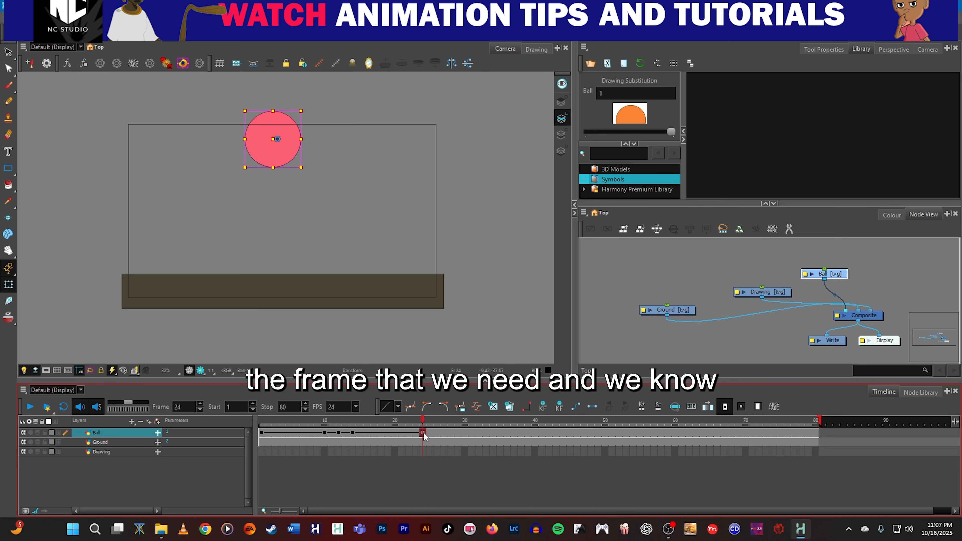
click(261, 432)
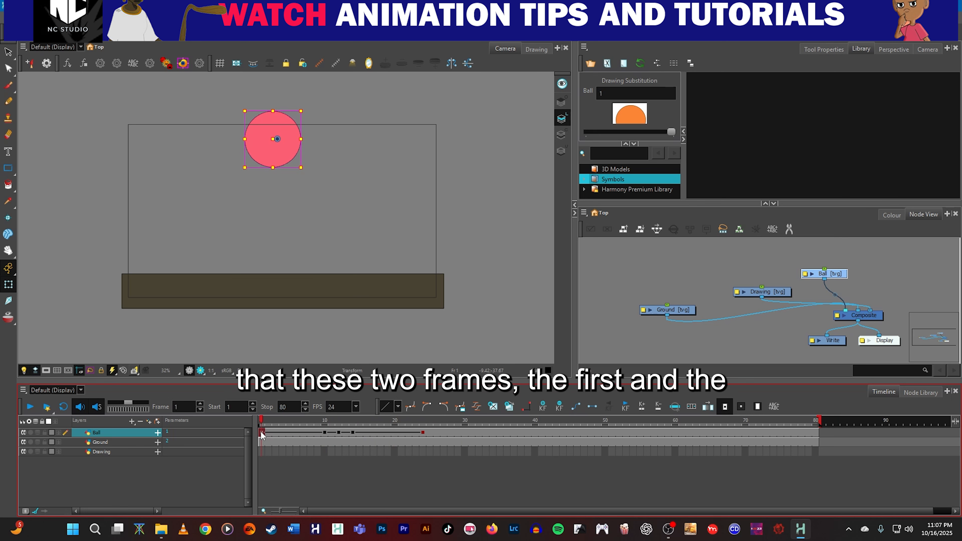
click(423, 432)
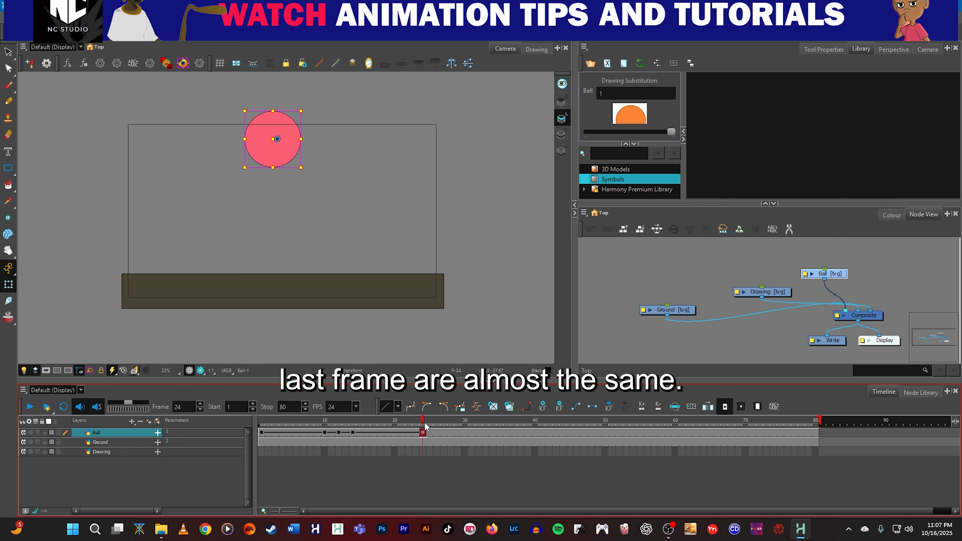
click(429, 432)
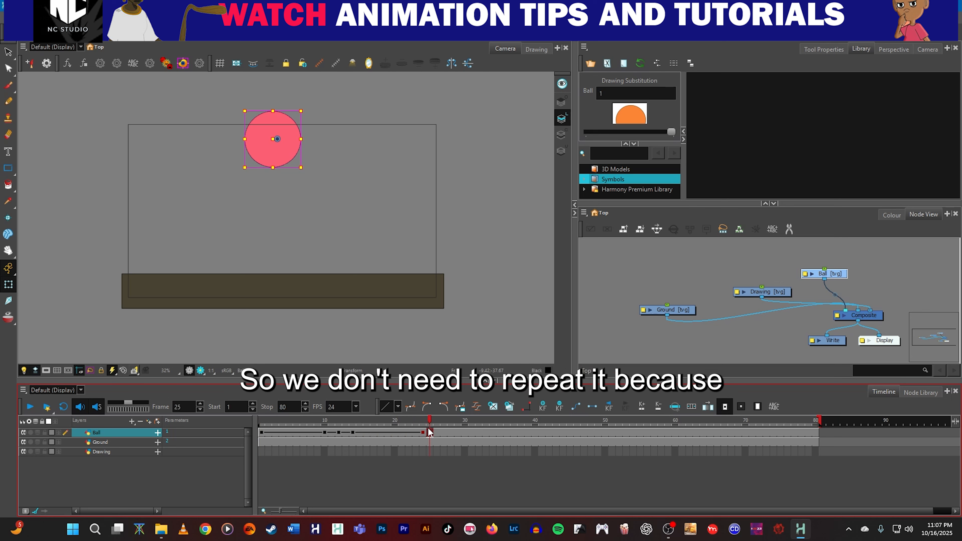
click(262, 431)
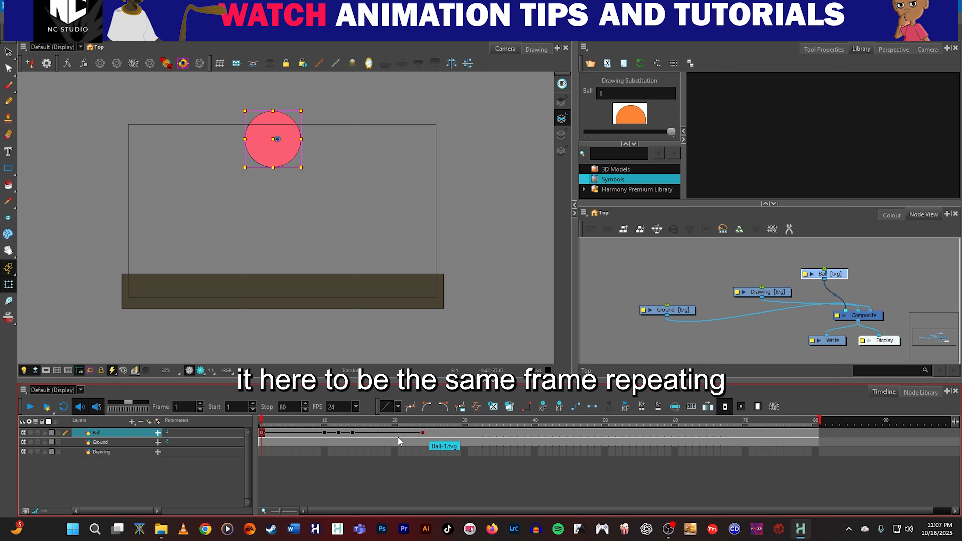
Copy the Ball layer's frames 2 through 24 and paste them at frame 25 as 3 normal forward cycles.
click(267, 435)
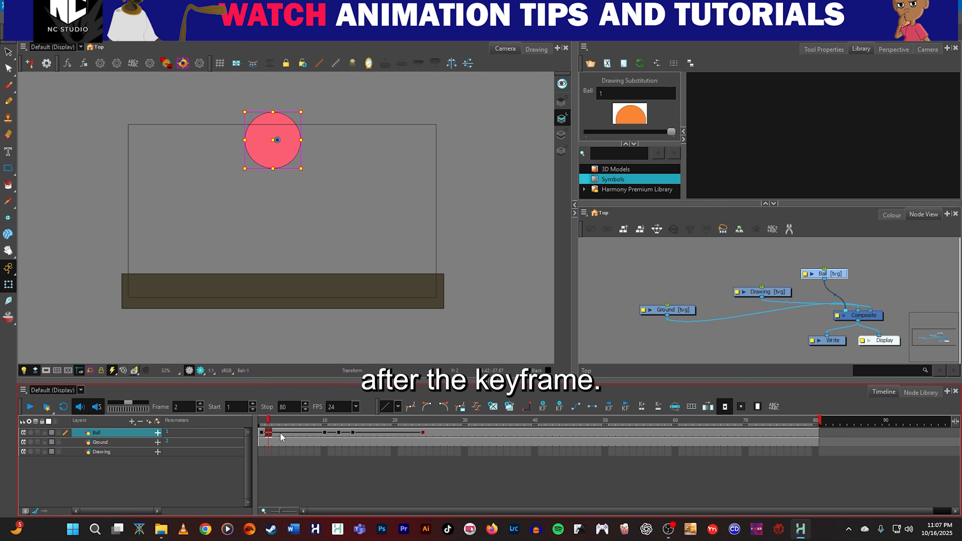
shift+click(424, 433)
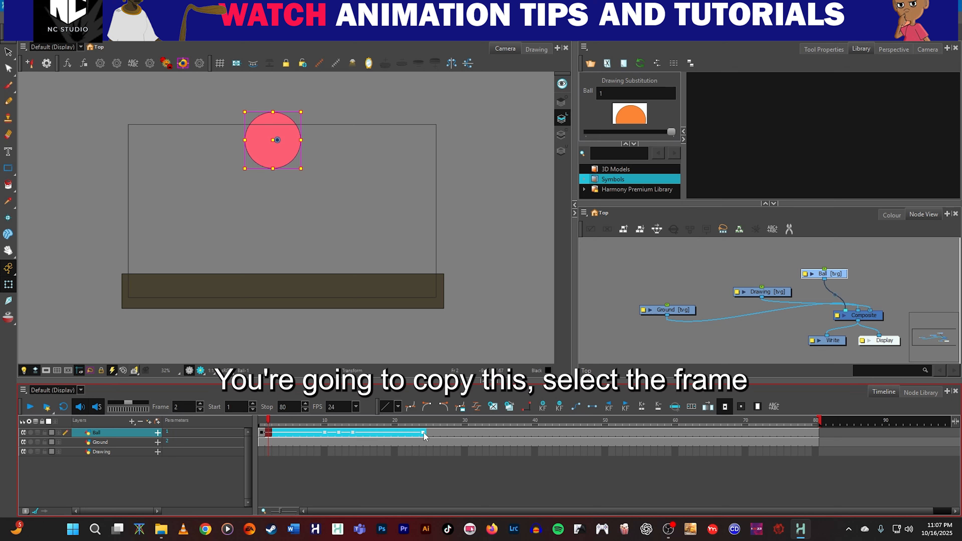
click(428, 433)
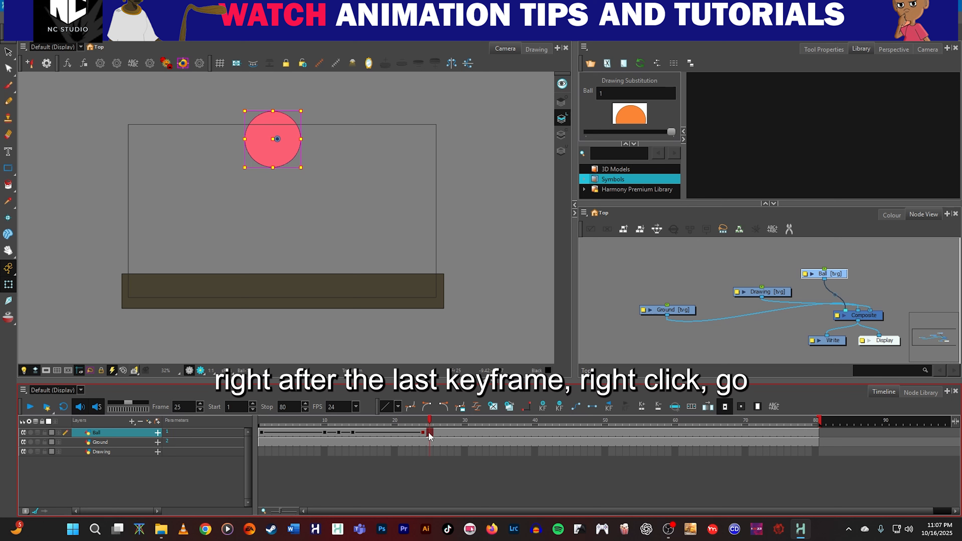
right_click(429, 434)
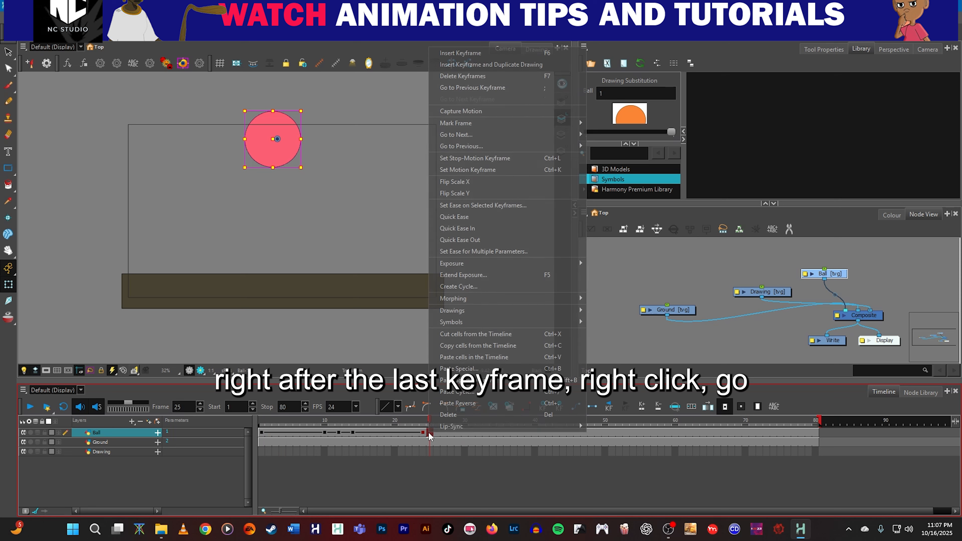
click(468, 393)
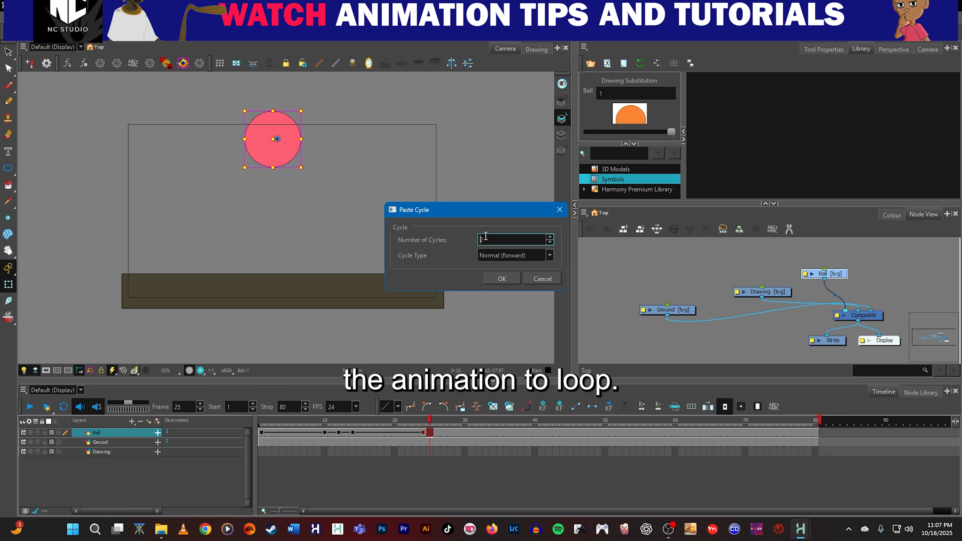
text(3)
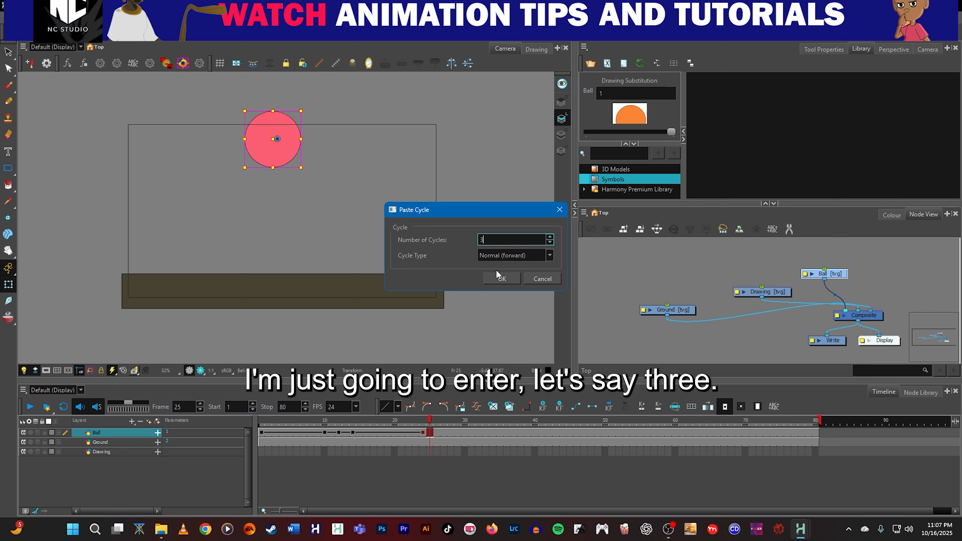
click(501, 278)
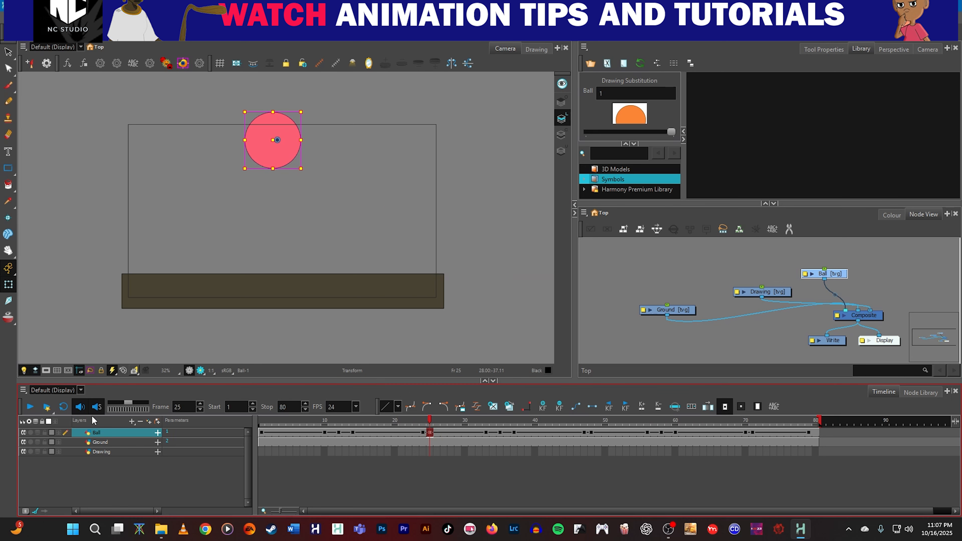
Play the cycled animation through, then scrub back toward the start to examine the repeated bounce.
click(30, 408)
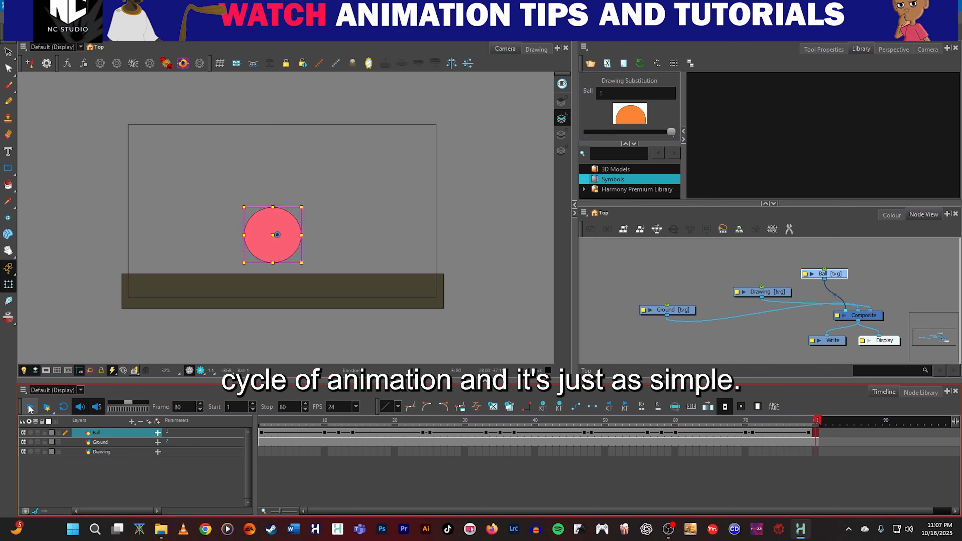
click(31, 408)
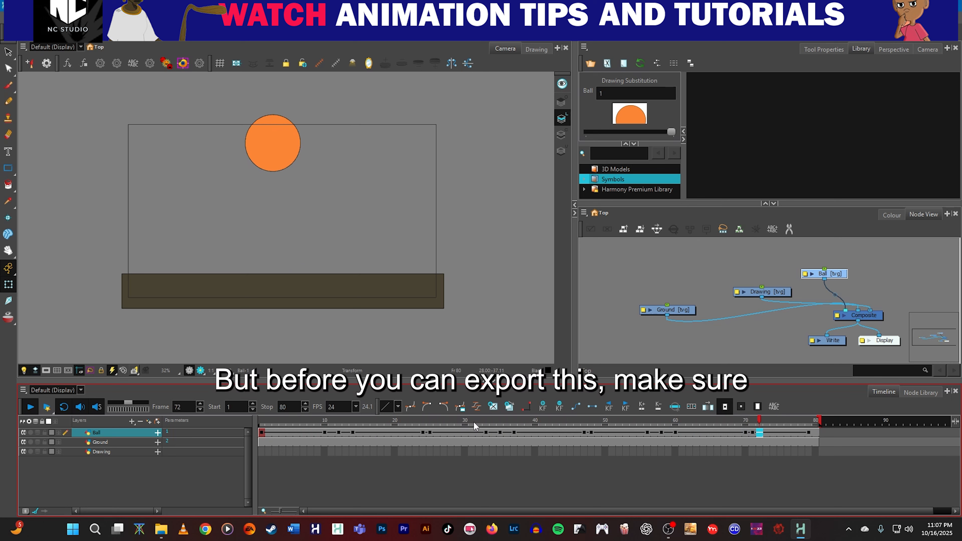
click(459, 422)
drag(460, 423, 299, 429)
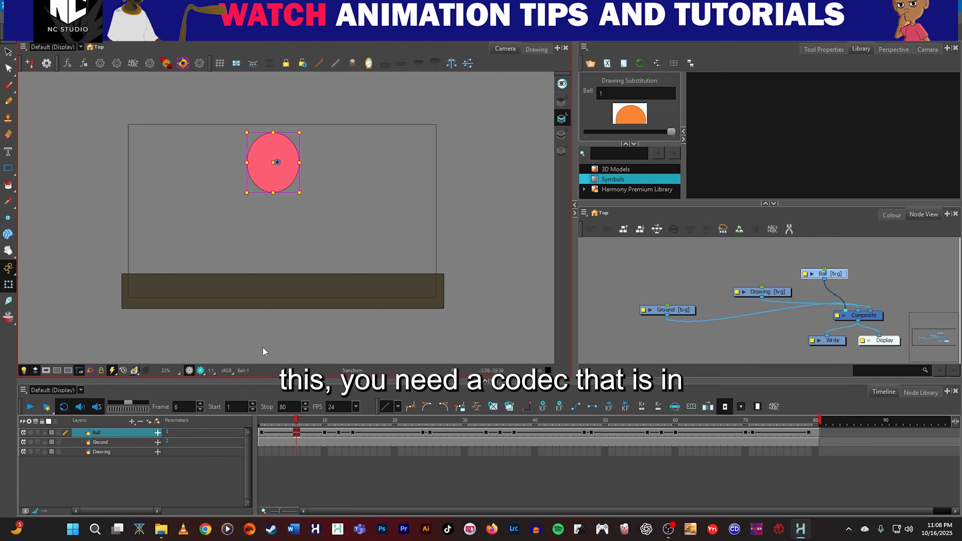
Search the computer's installed apps for "quick" to check for QuickTime Player, then close the search.
key(super)
text(q)
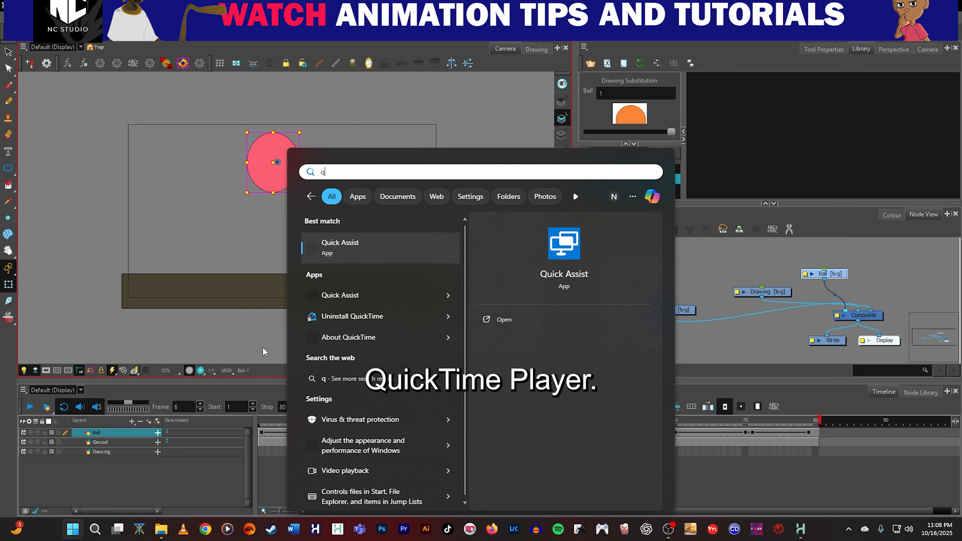
text(uick)
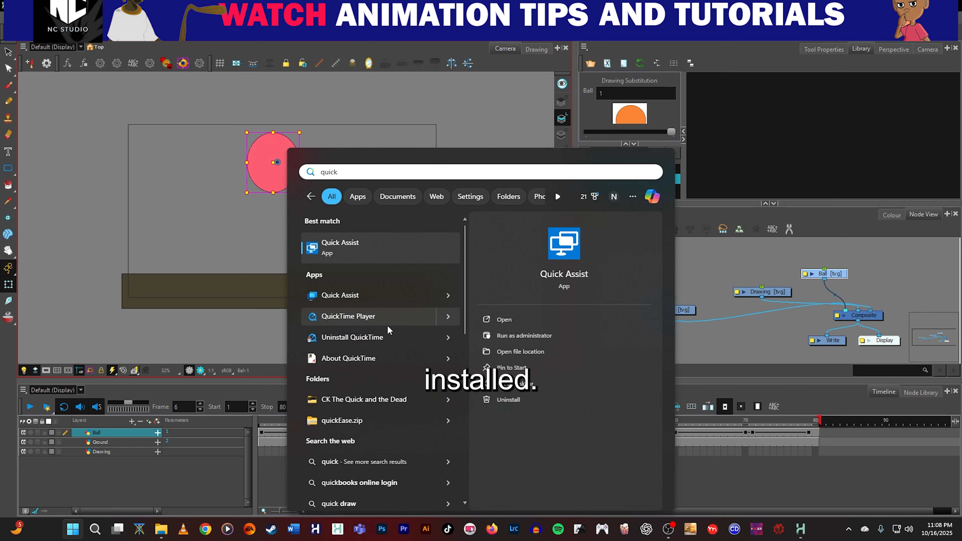
click(477, 91)
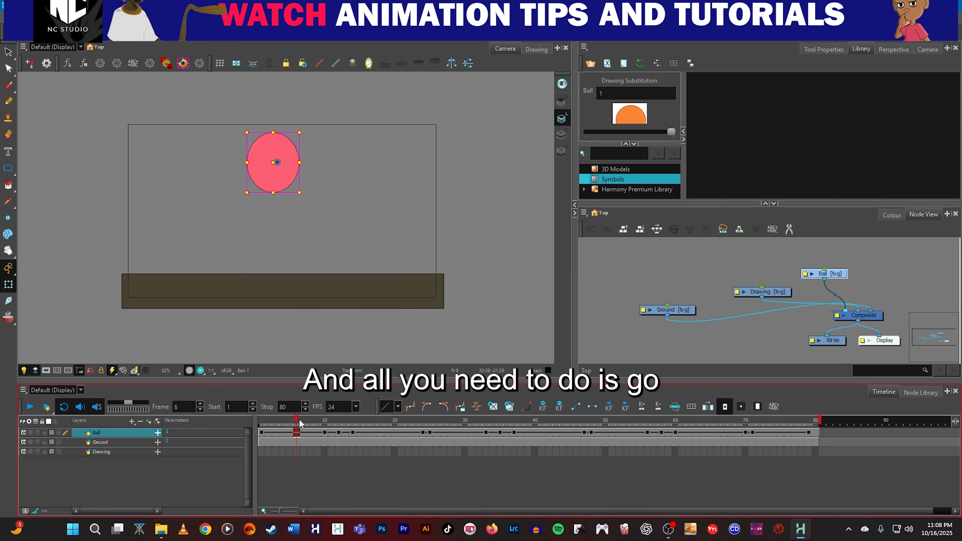
drag(298, 424, 261, 423)
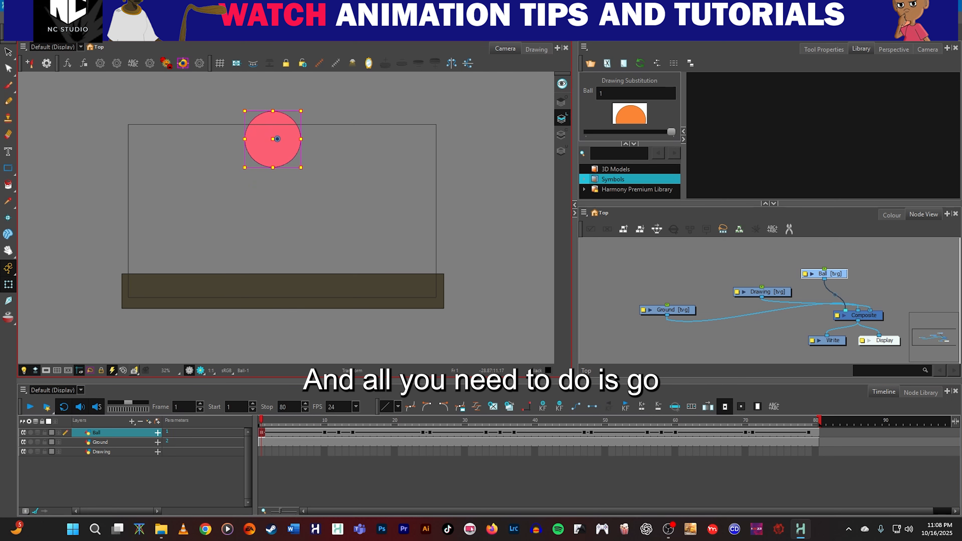
click(9, 17)
mouse_move(33, 158)
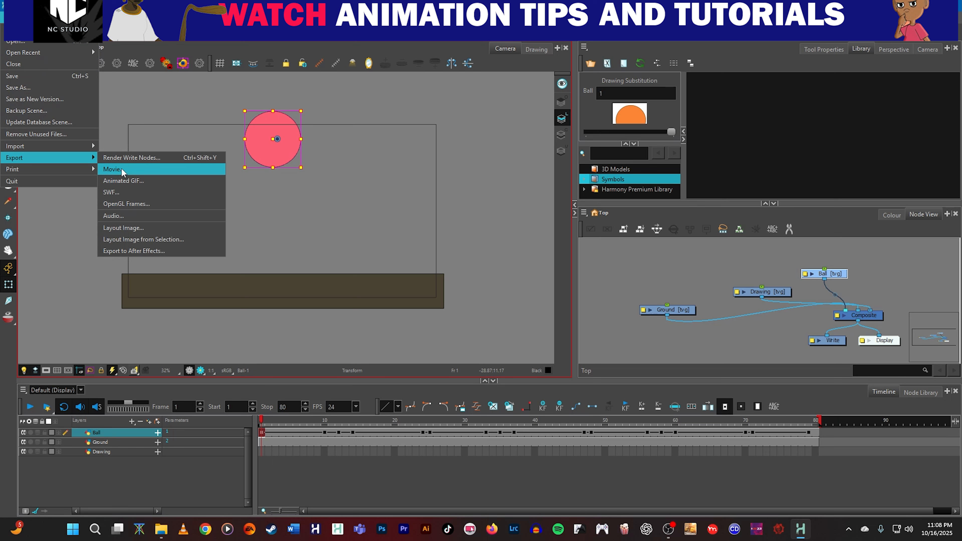
click(492, 209)
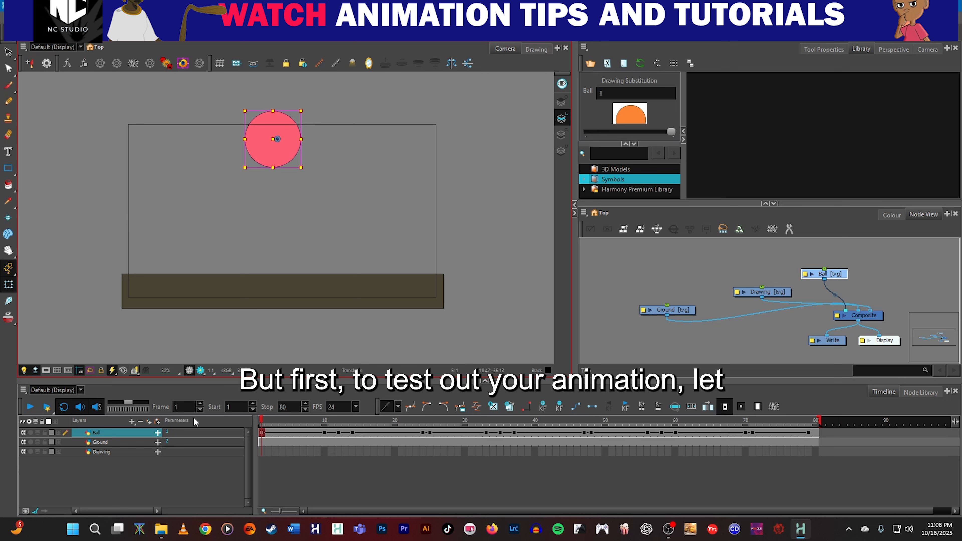
Render the scene with Render and Play, examine the rendered background, and close the preview.
click(47, 408)
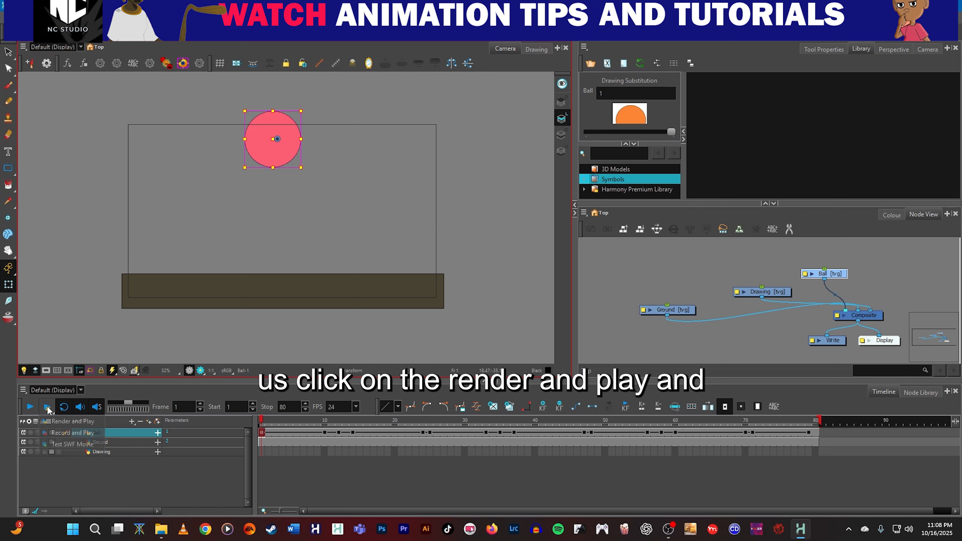
click(67, 422)
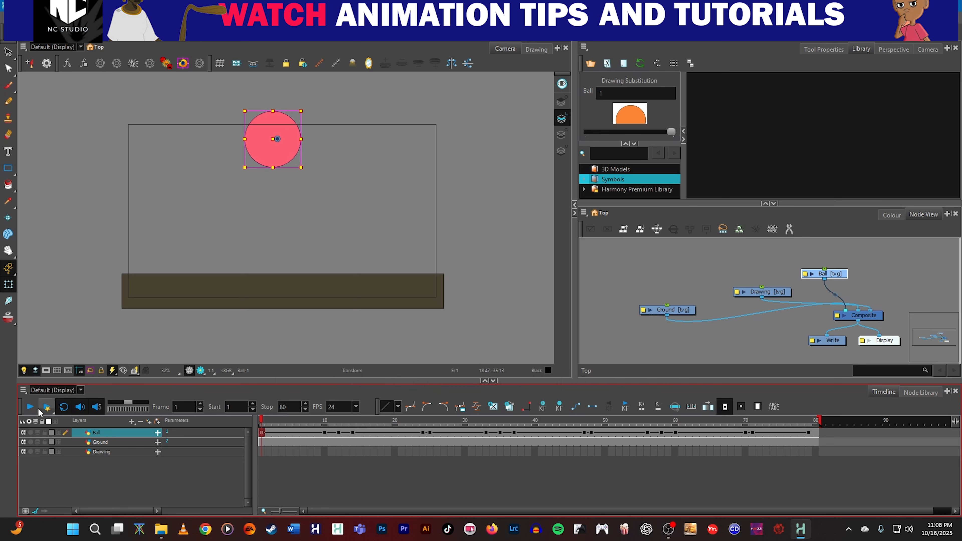
click(46, 408)
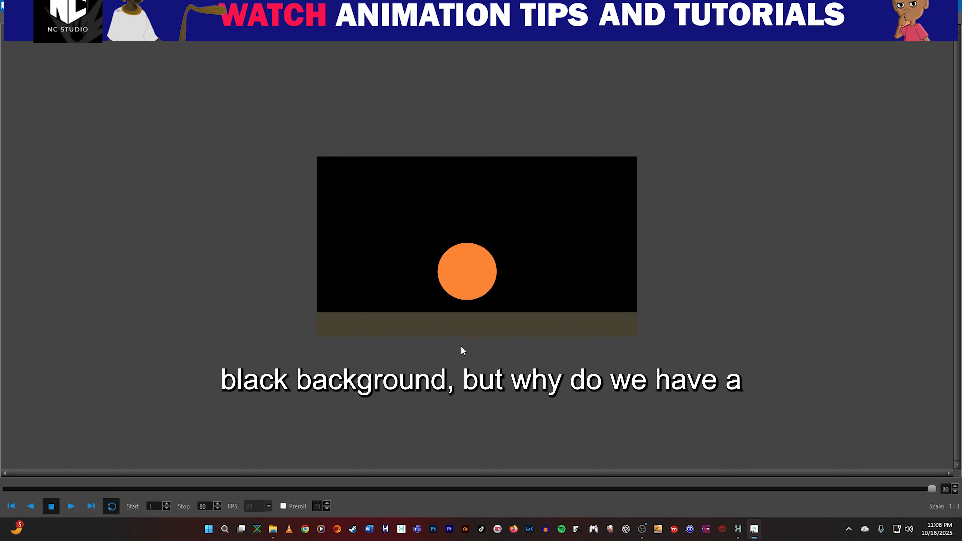
click(953, 5)
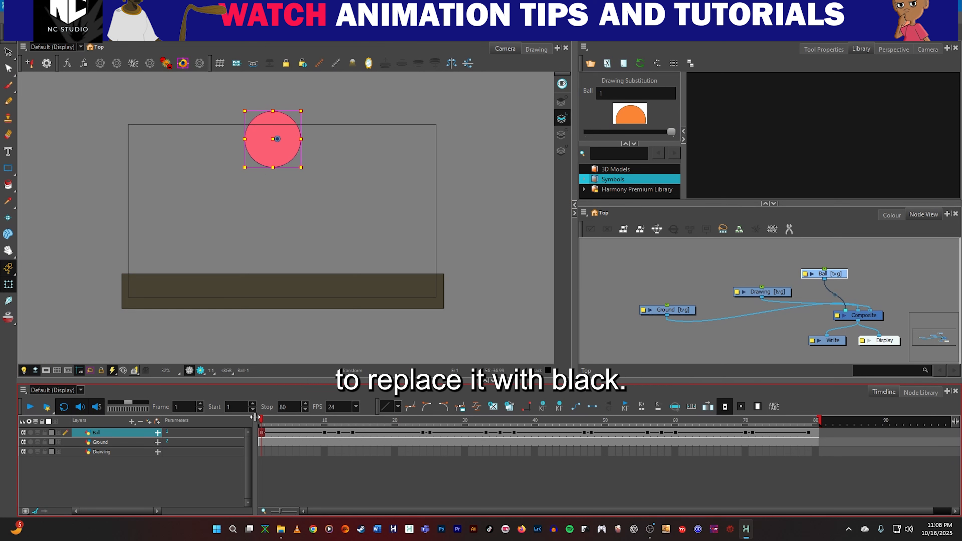
Add a Colour-Card layer to the scene to give it a white background.
mouse_move(261, 421)
mouse_down()
mouse_move(497, 424)
mouse_move(258, 409)
mouse_up()
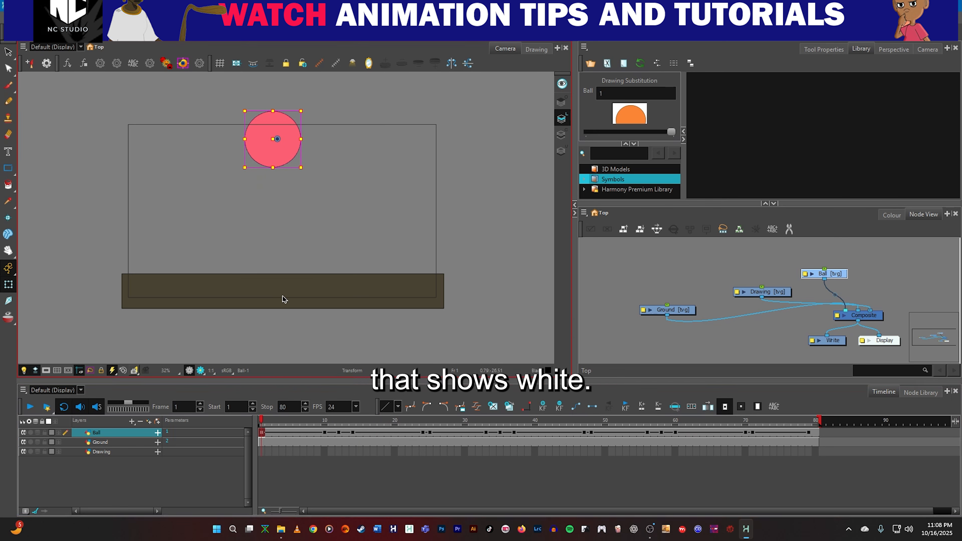
click(131, 421)
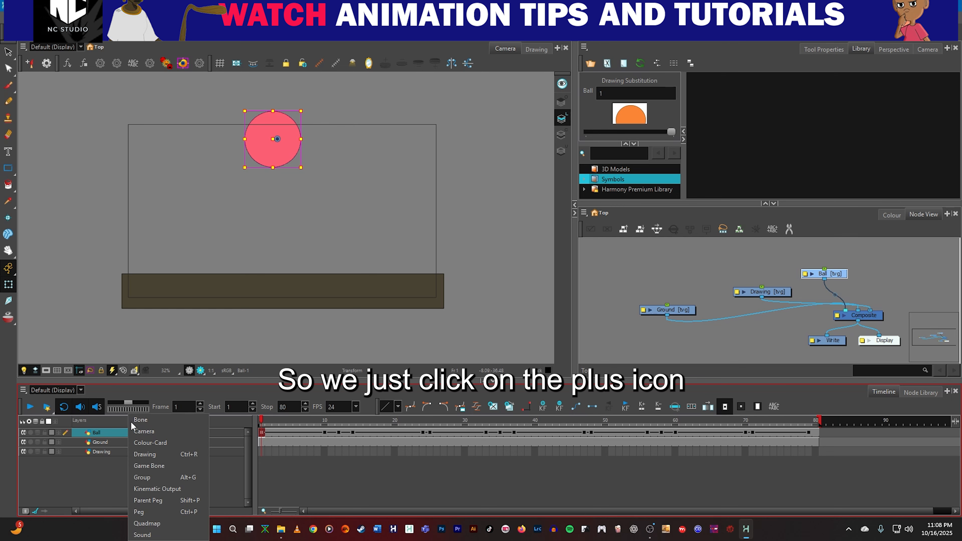
click(148, 442)
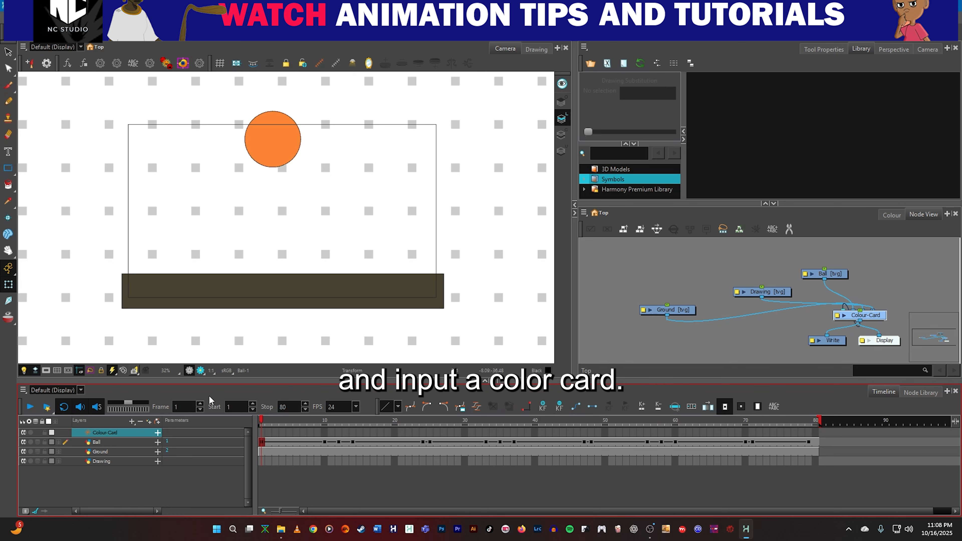
Render all the frames again with the colour card included, play the result, and close the preview.
click(47, 407)
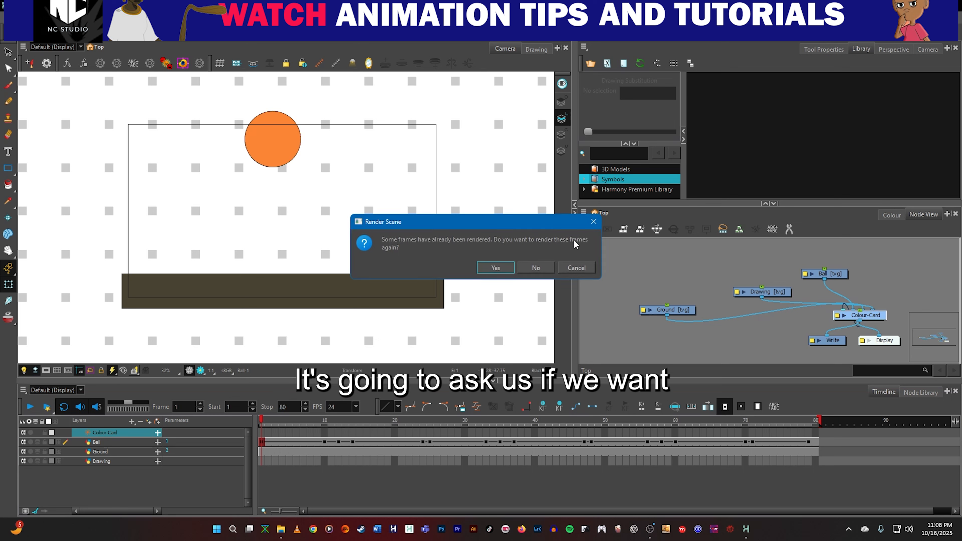
click(495, 267)
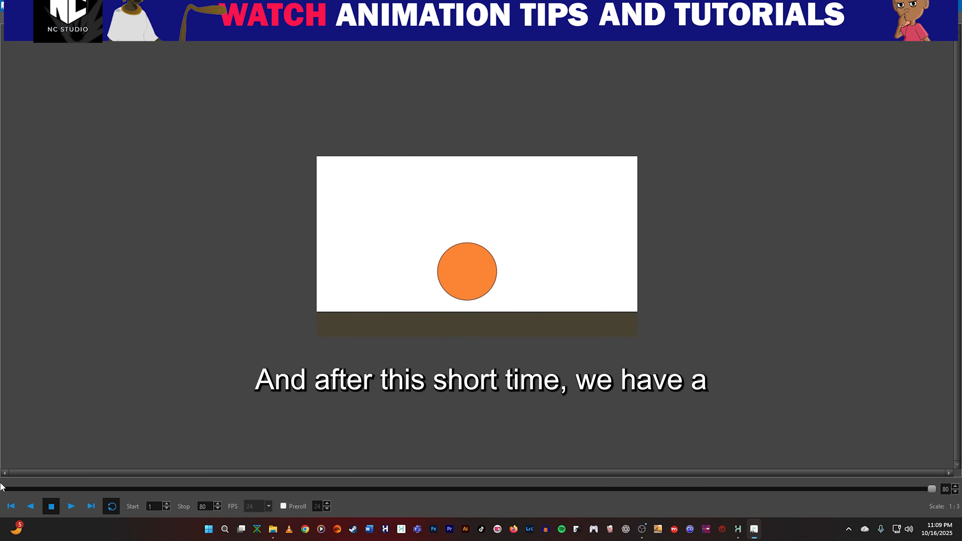
click(71, 506)
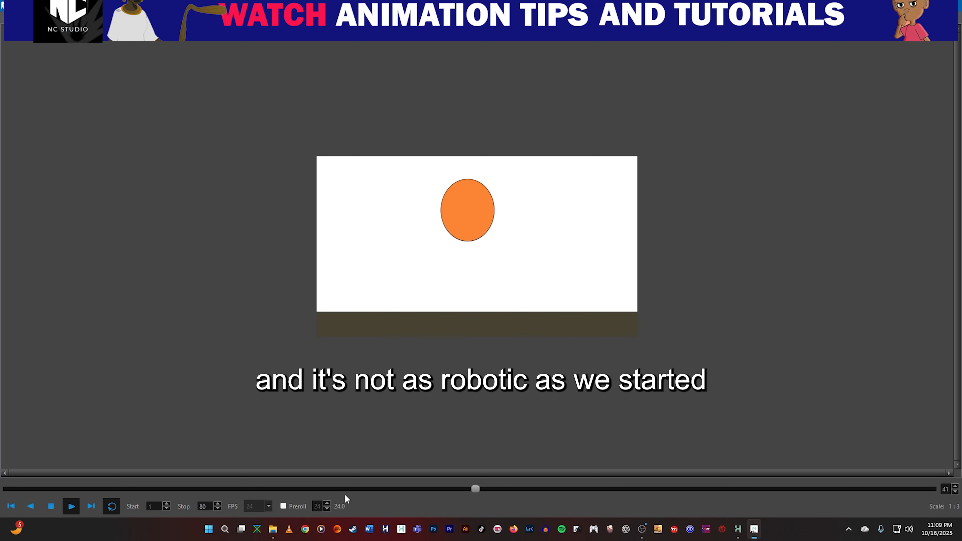
click(950, 6)
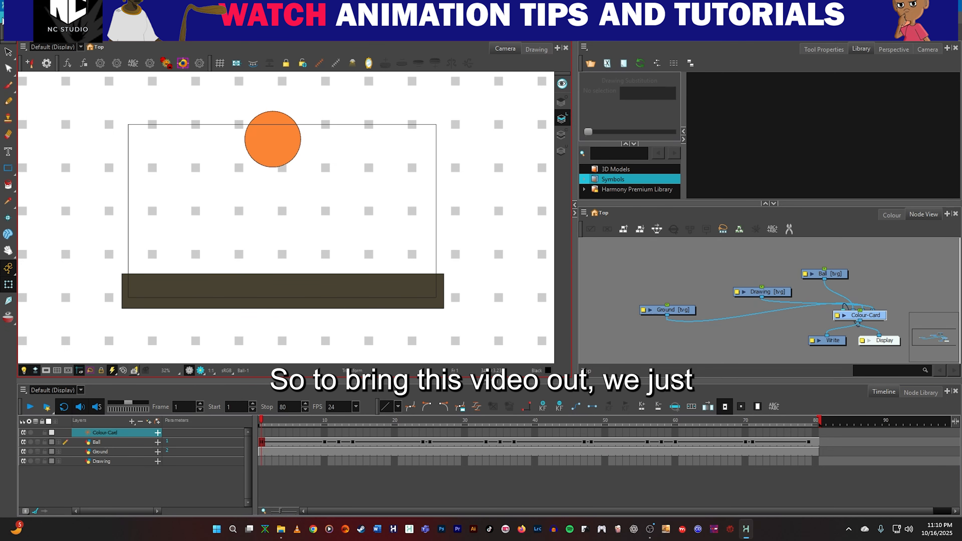
Start a movie export and set its output file to Bouncing ball in the Documents/stem folder, in H.264/MPEG-4 (*.mov) format.
click(2, 21)
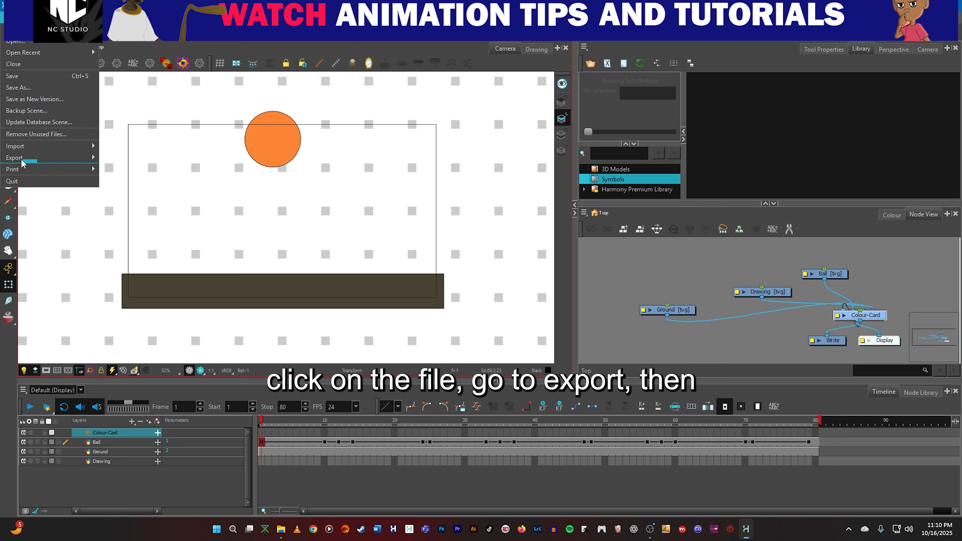
mouse_move(22, 164)
click(135, 172)
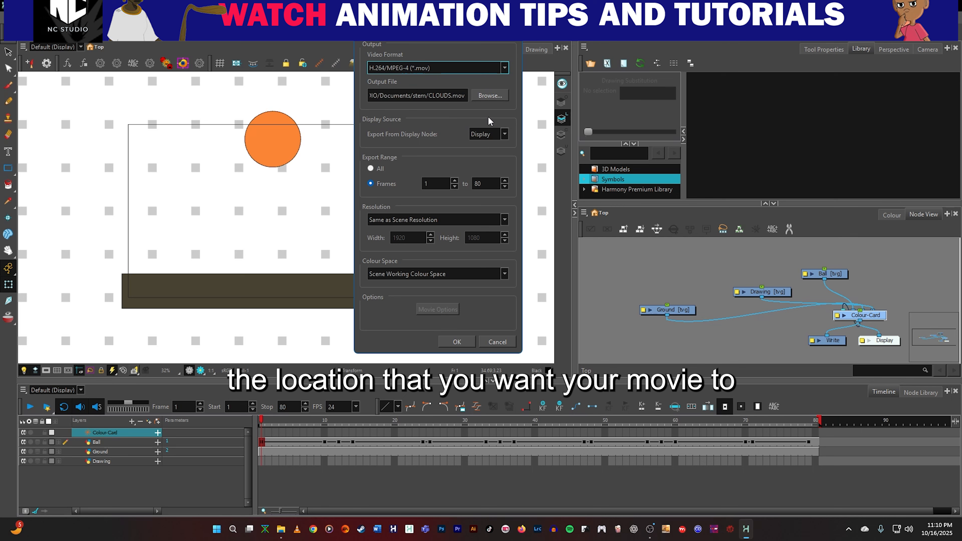
click(499, 96)
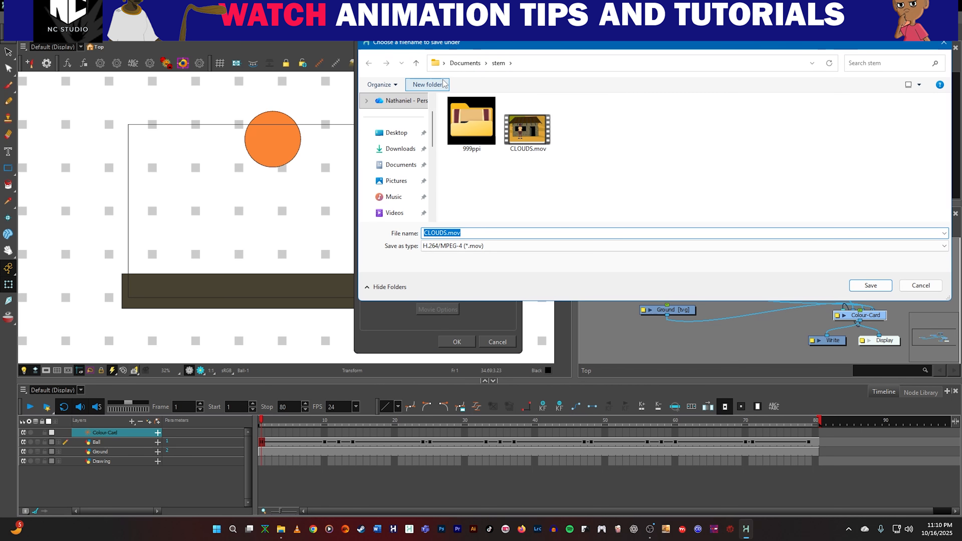
click(870, 286)
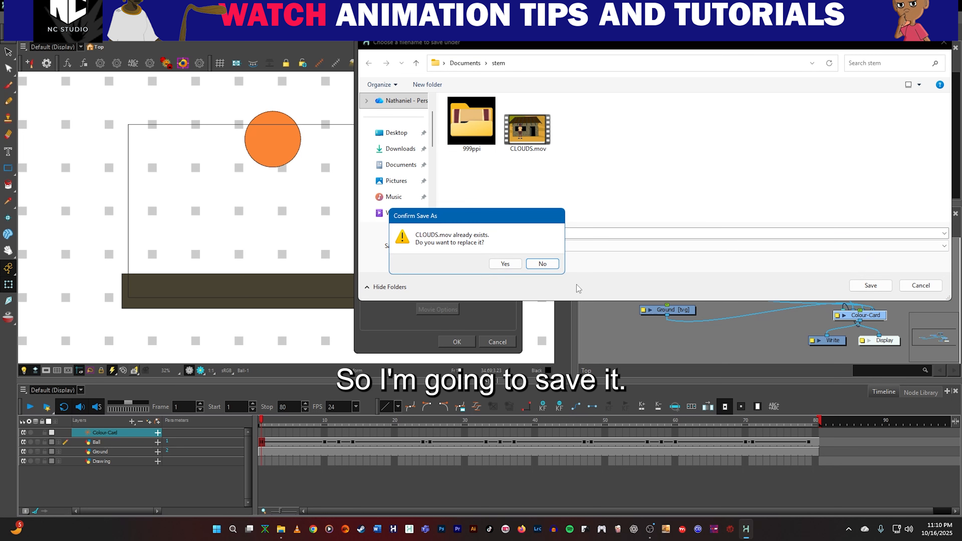
click(543, 264)
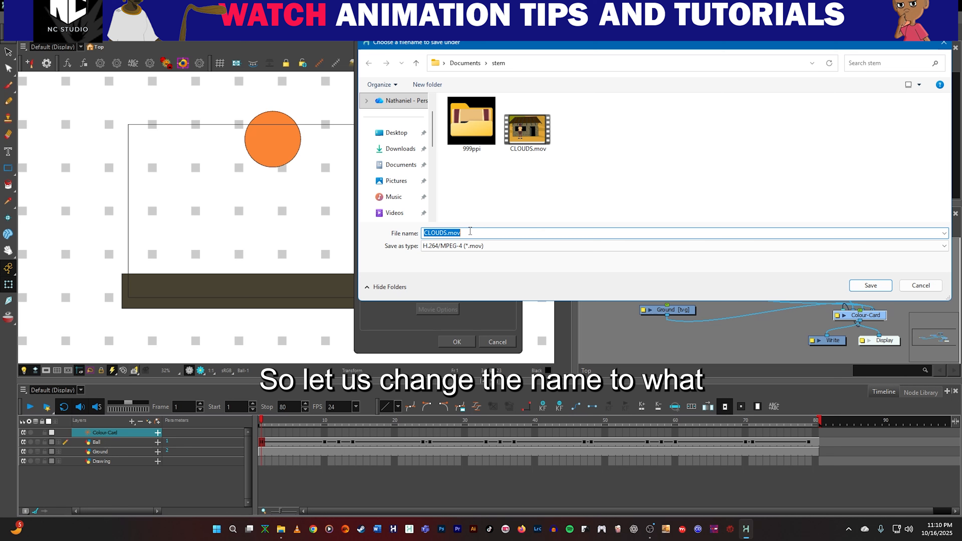
key(BackSpace)
text(BN)
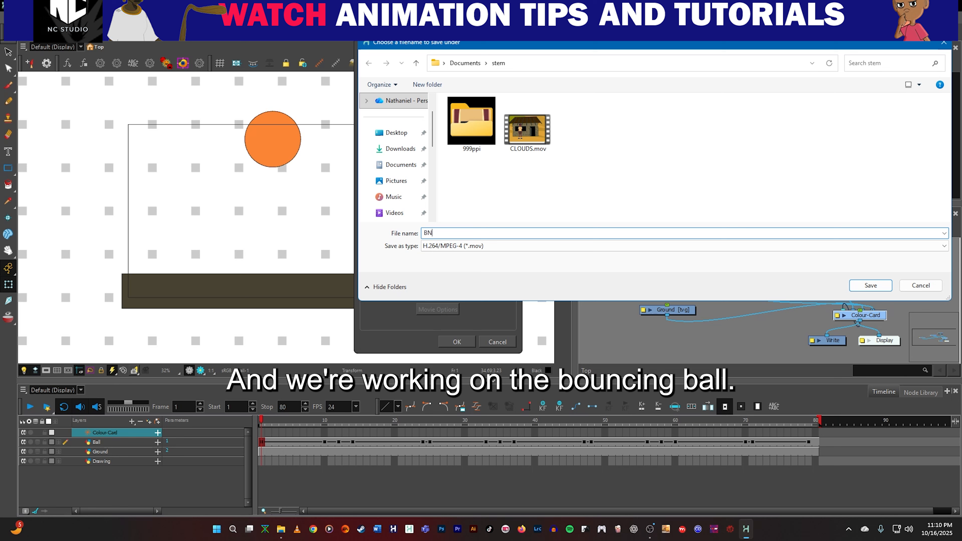
text(uncing ball)
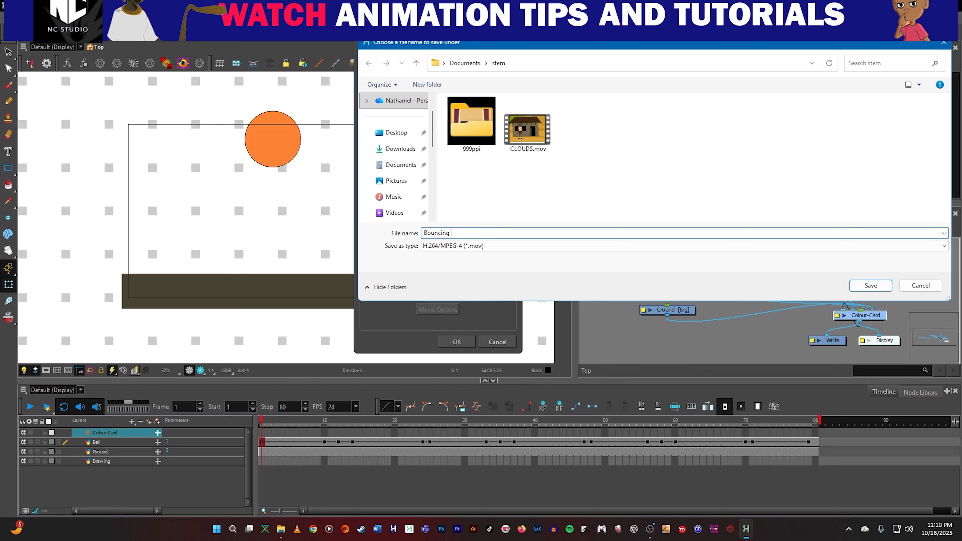
click(870, 286)
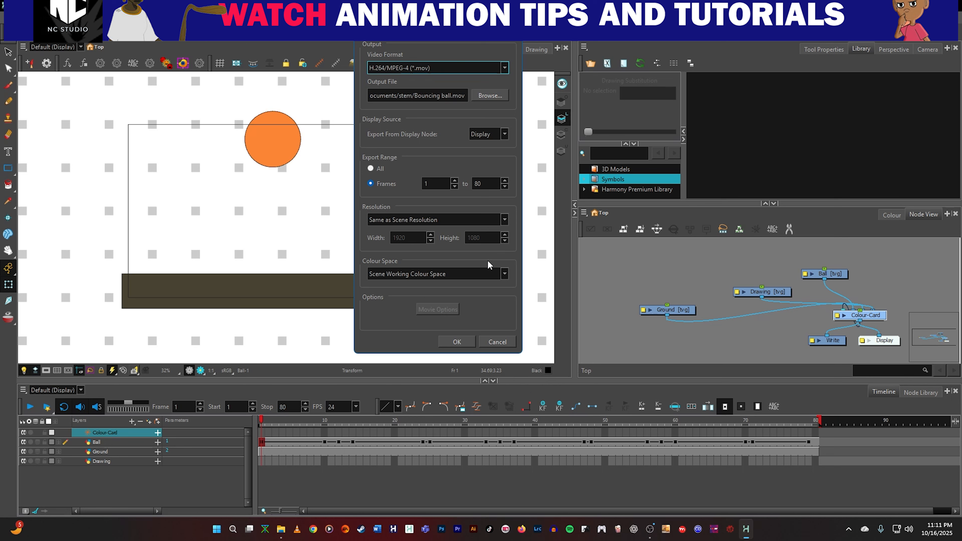
Limit the export range to frames 1 to 79 and export the movie with the scene's resolution.
click(370, 169)
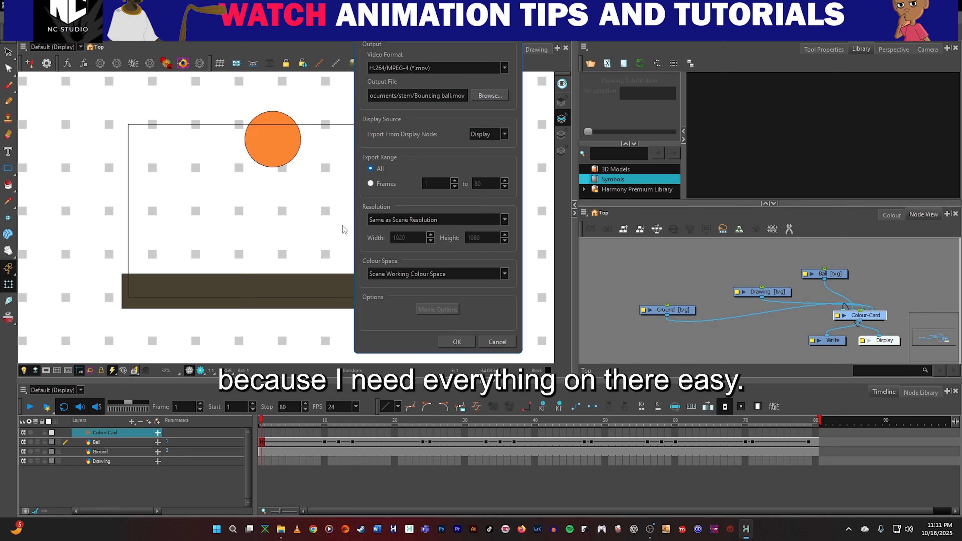
click(370, 184)
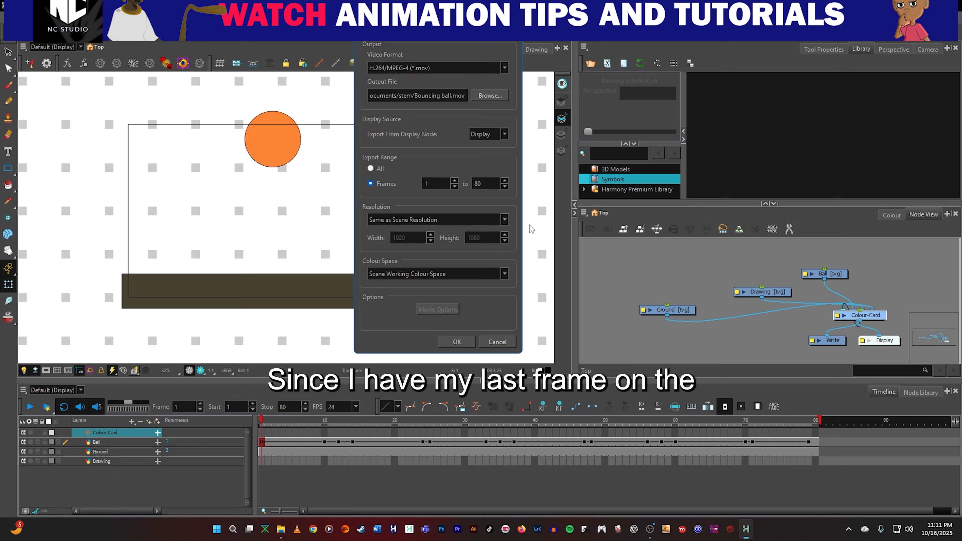
double_click(486, 184)
key(BackSpace)
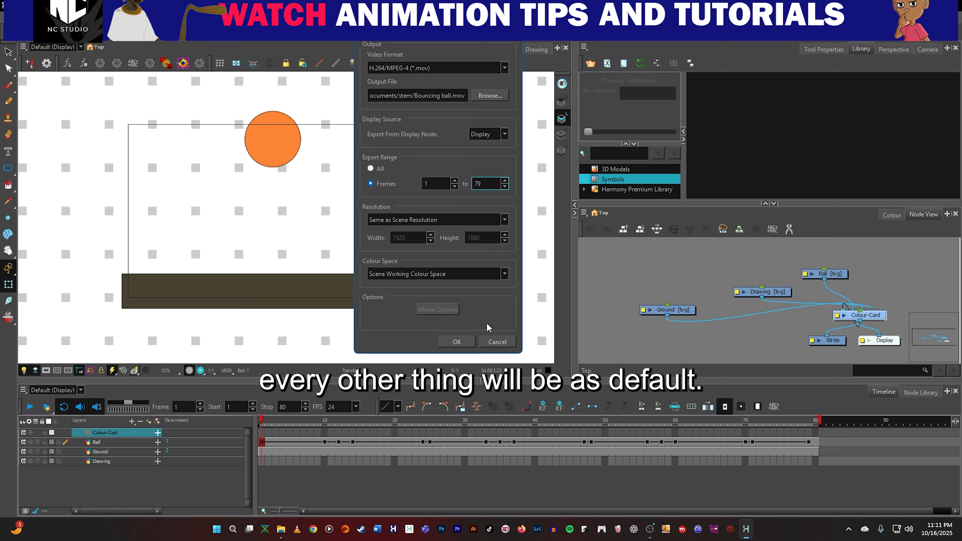
click(457, 342)
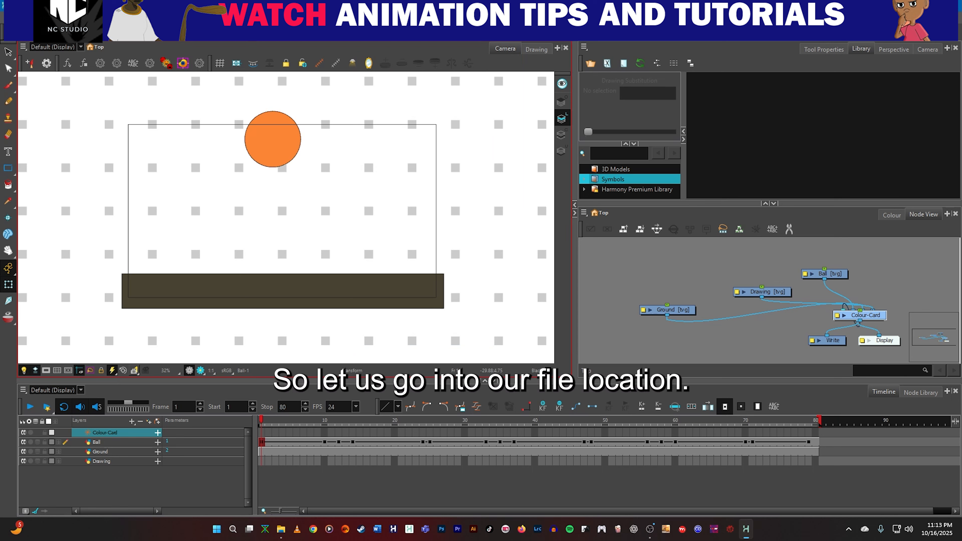
Switch to File Explorer, play the exported Bouncing ball.mov in VLC media player, and leave the full-screen playback.
key(super+e)
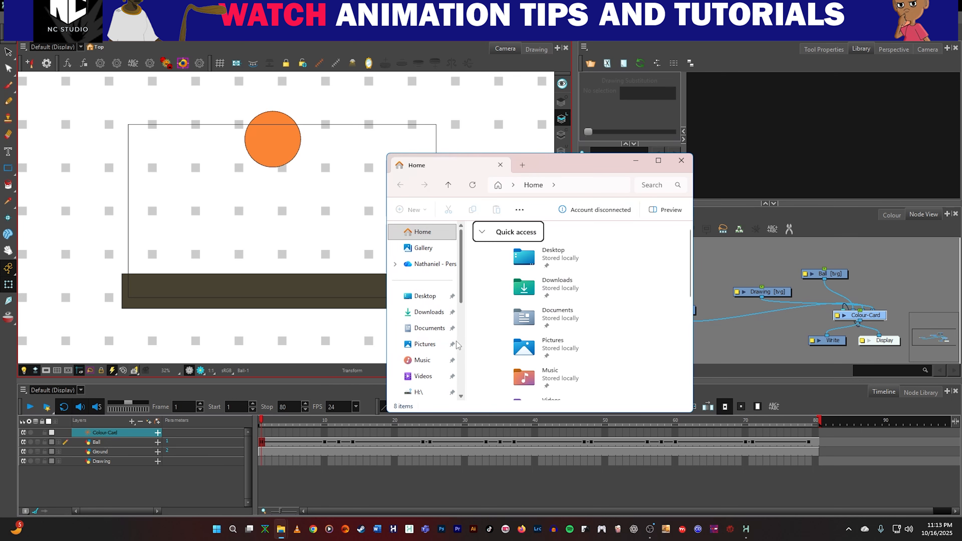
double_click(554, 254)
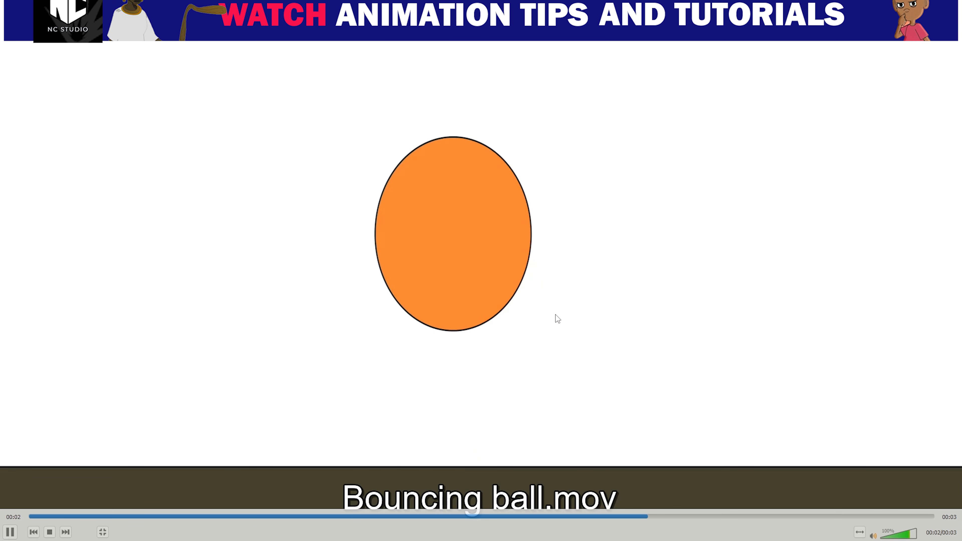
double_click(564, 295)
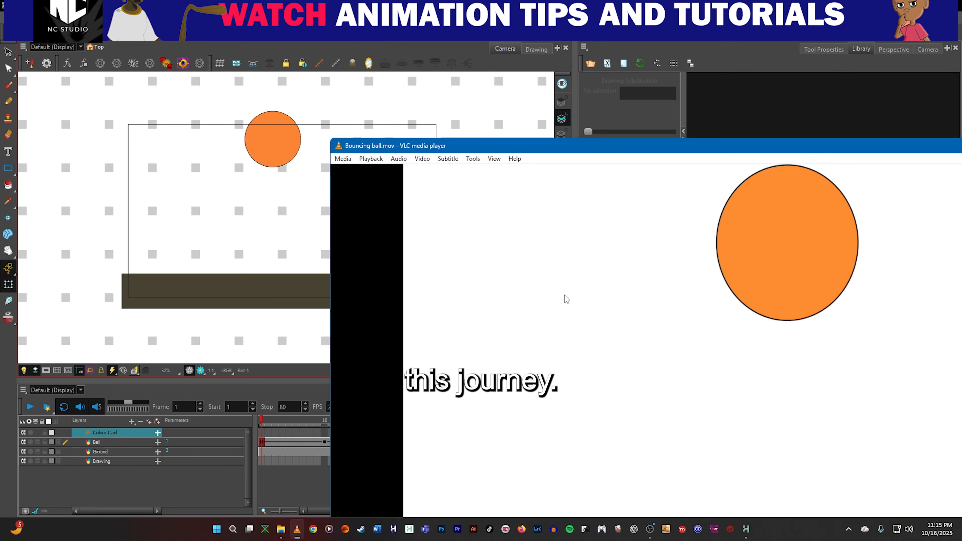
click(296, 530)
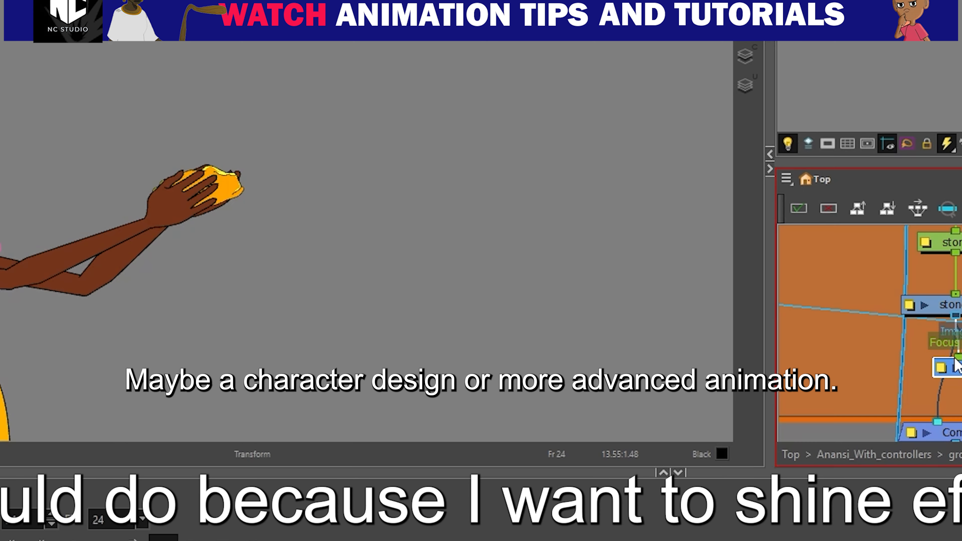
scroll(957, 413, up, 3)
scroll(958, 386, down, 2)
scroll(8, 259, down, 5)
drag(7, 303, 126, 178)
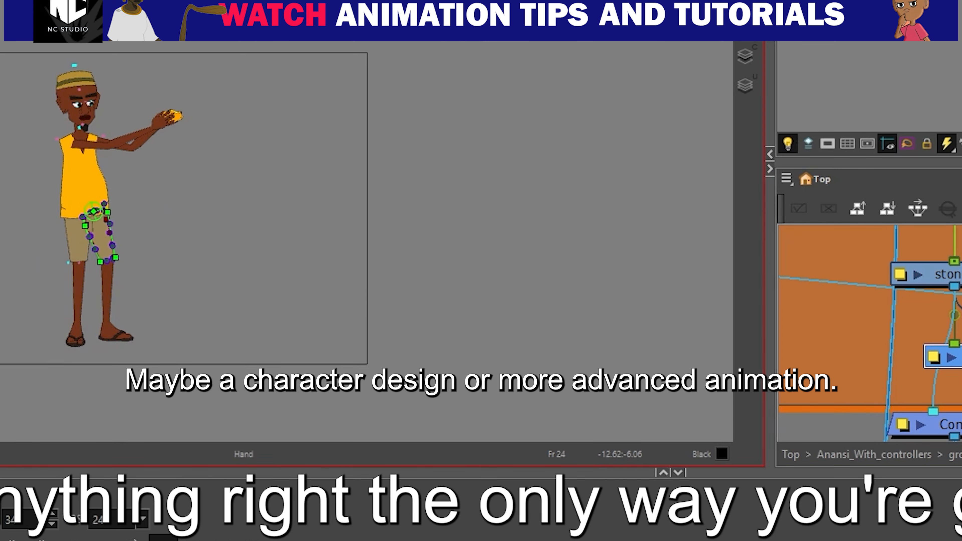
click(1, 454)
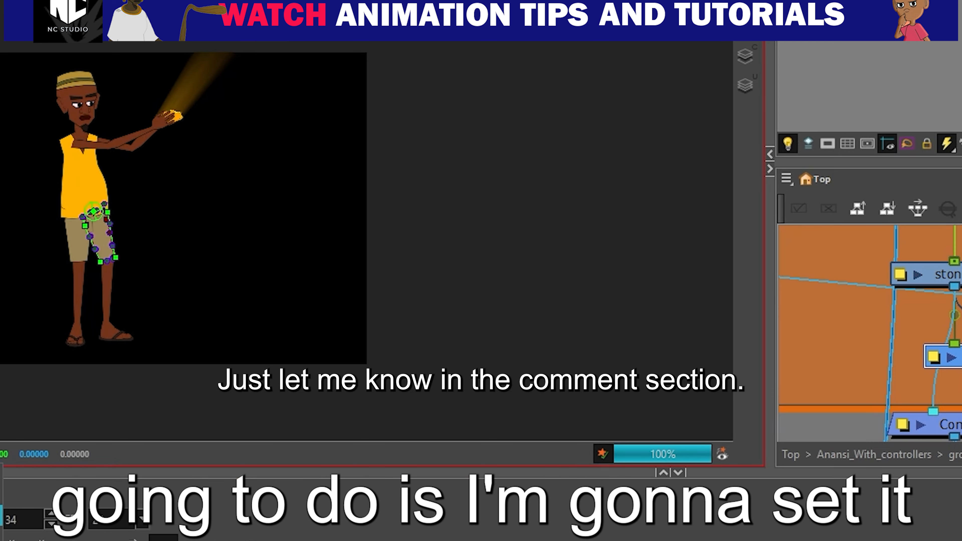
scroll(129, 276, up, 4)
drag(167, 76, 126, 269)
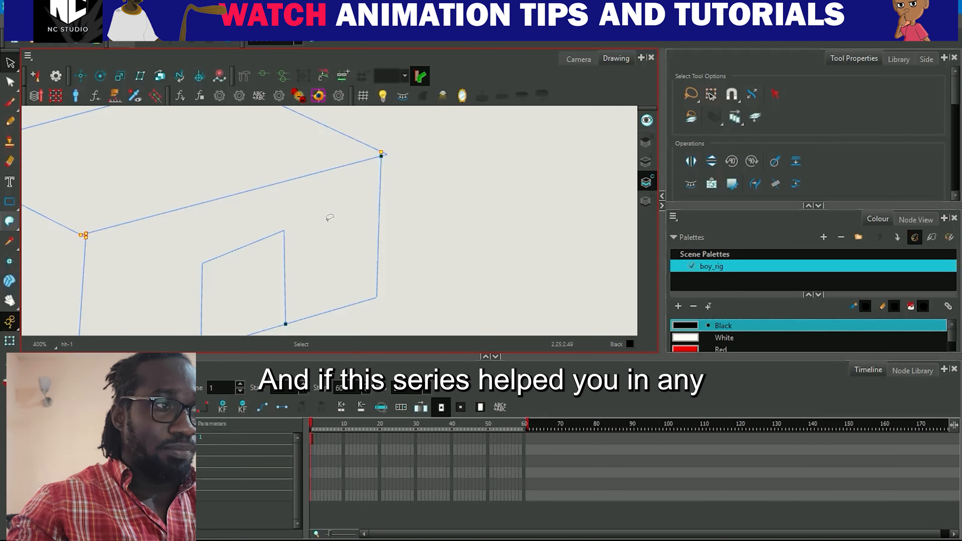
drag(10, 221, 11, 224)
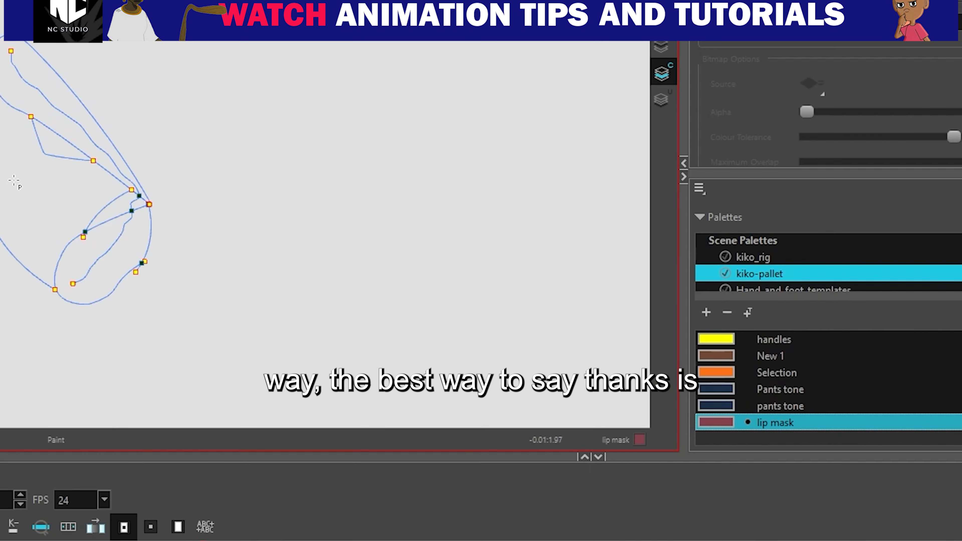